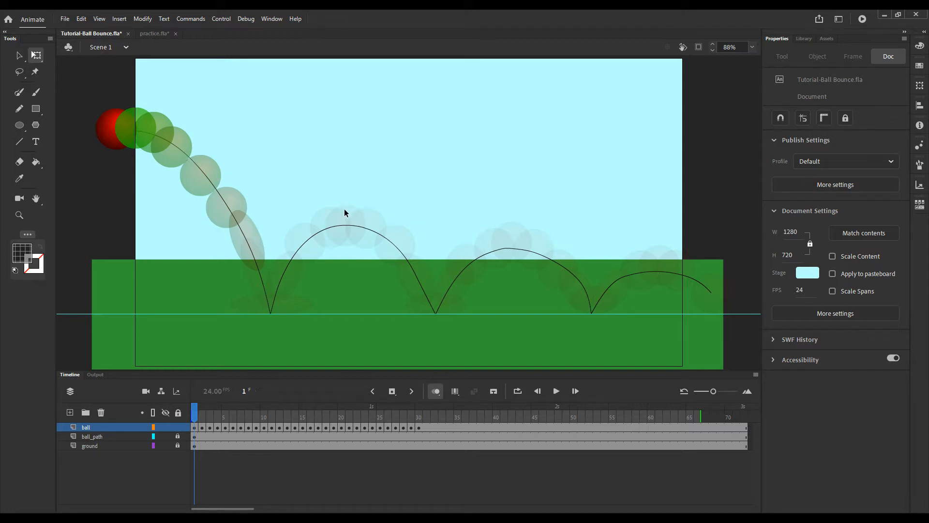
# Step: Review the ball's bounce frames along the path and test-play the movie
pyautogui.click(288, 428)
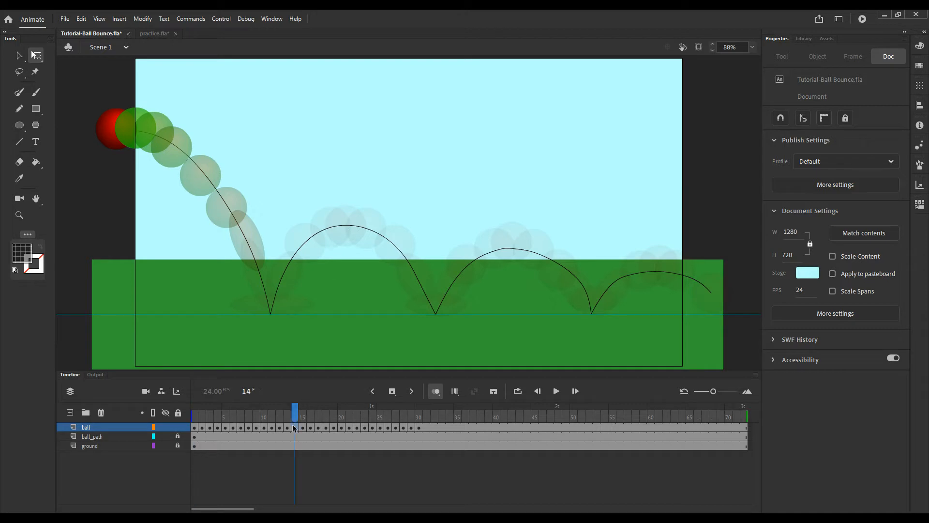
pyautogui.moveTo(365, 217); pyautogui.dragTo(346, 209)
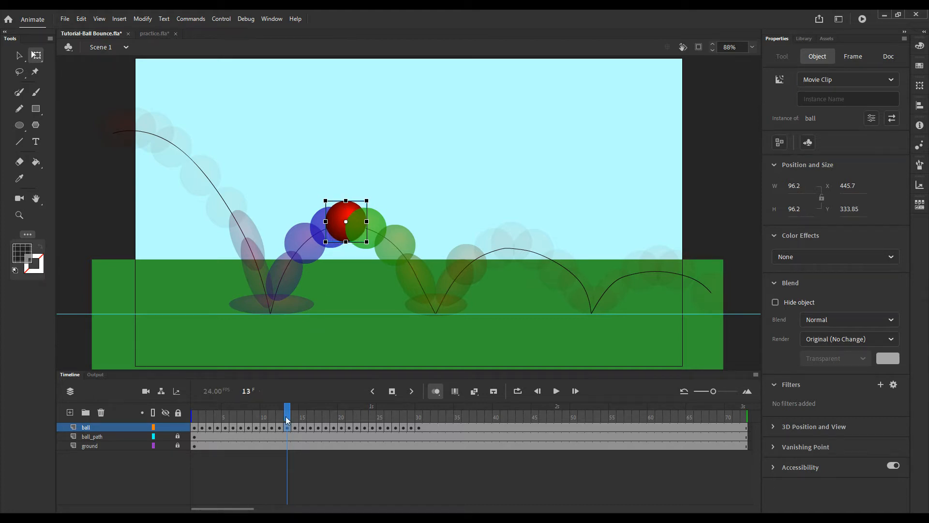
pyautogui.moveTo(289, 413); pyautogui.dragTo(403, 431)
pyautogui.click(586, 266)
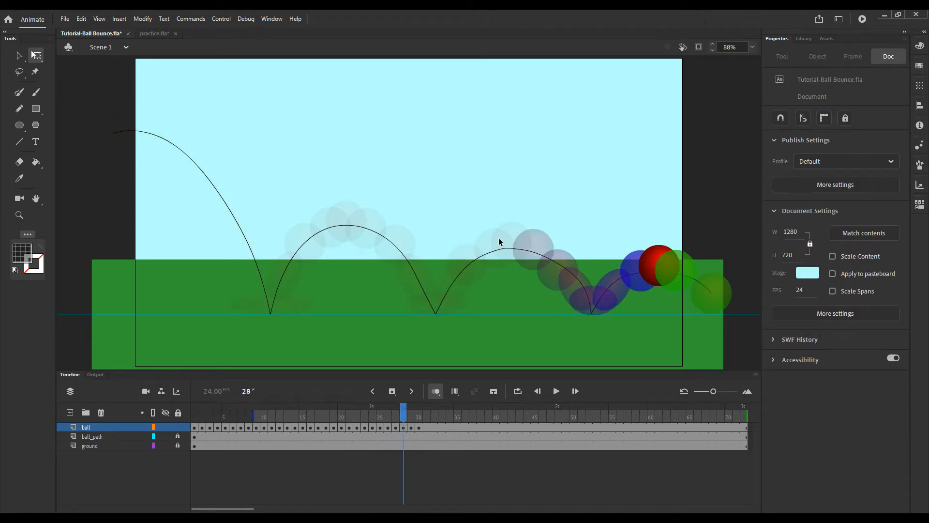
pyautogui.moveTo(403, 414); pyautogui.dragTo(234, 414)
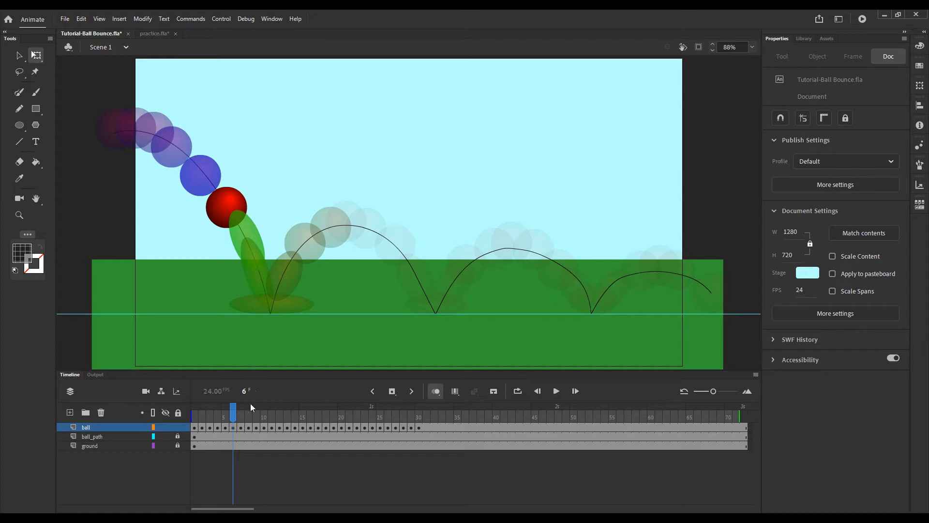
pyautogui.moveTo(234, 415)
pyautogui.mouseDown()
pyautogui.moveTo(337, 435)
pyautogui.moveTo(234, 426)
pyautogui.mouseUp()
pyautogui.hotkey('ctrl', 'Return')
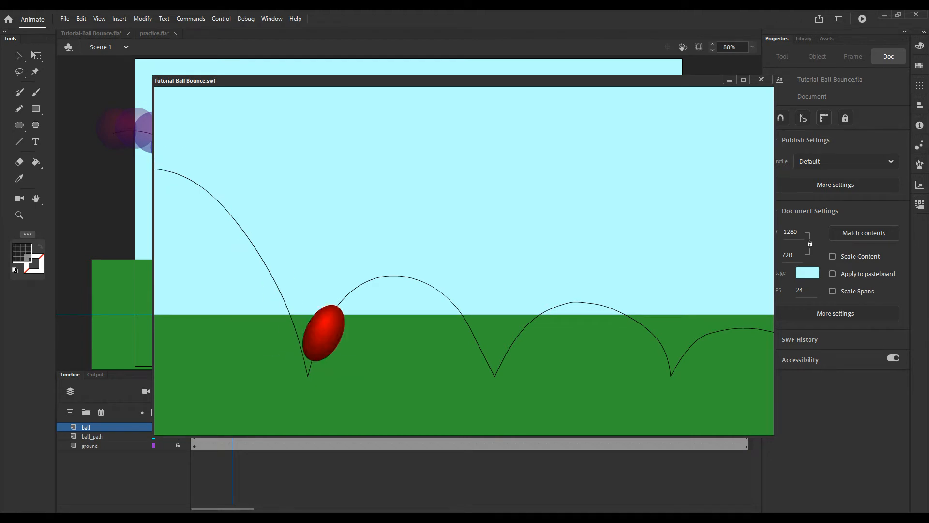
pyautogui.hotkey('ctrl', 'w')
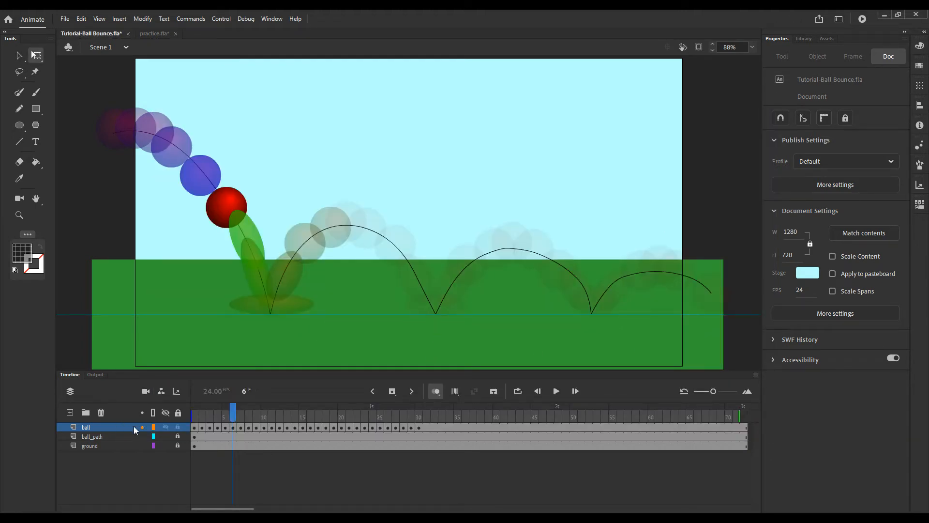
# Step: Lock the ball layer, and add a layer named shadow directly beneath it
pyautogui.click(177, 427)
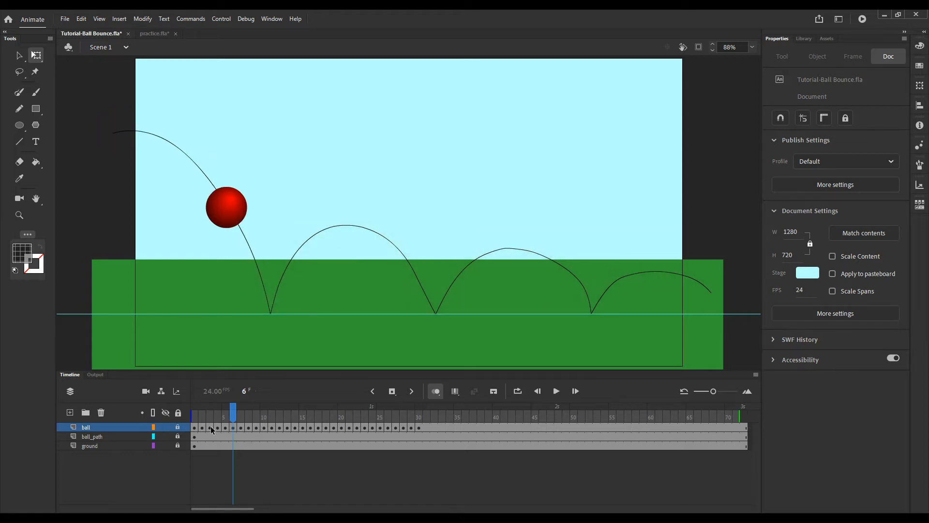
pyautogui.moveTo(233, 415); pyautogui.dragTo(194, 415)
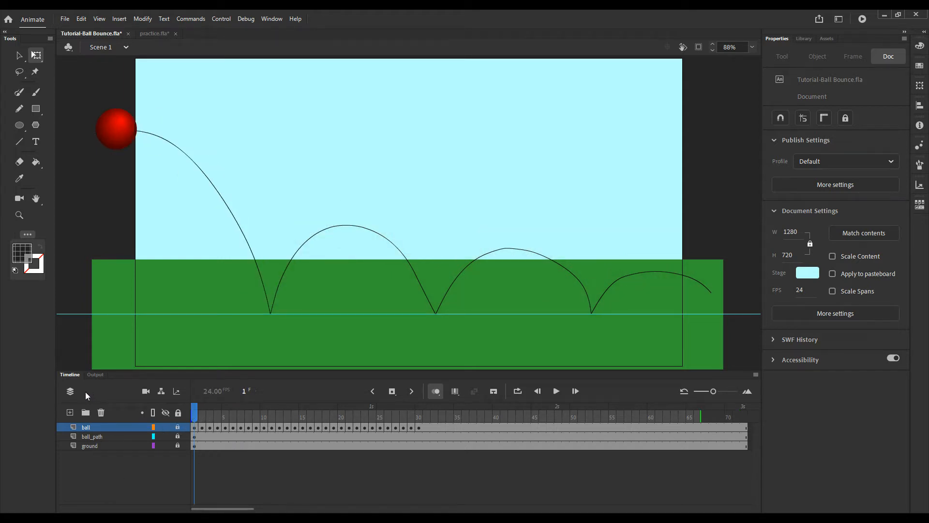
pyautogui.click(71, 412)
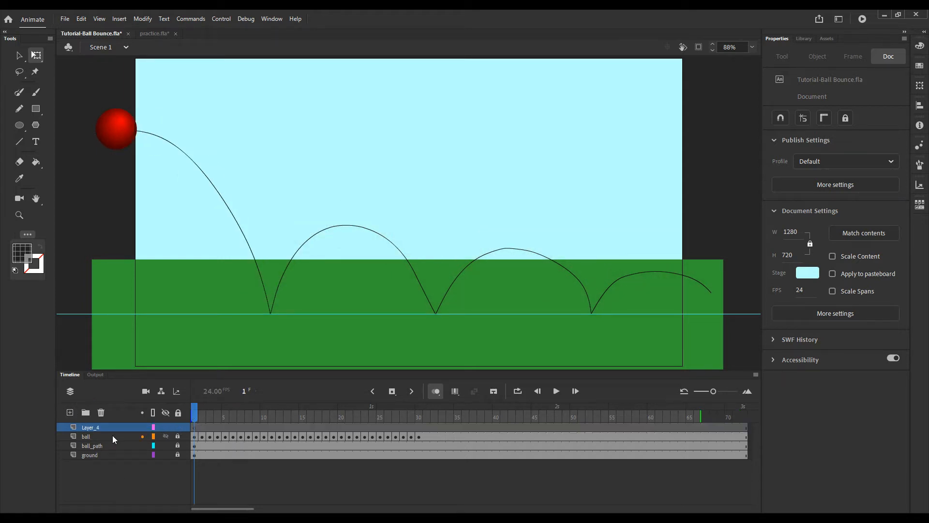
pyautogui.doubleClick(89, 428)
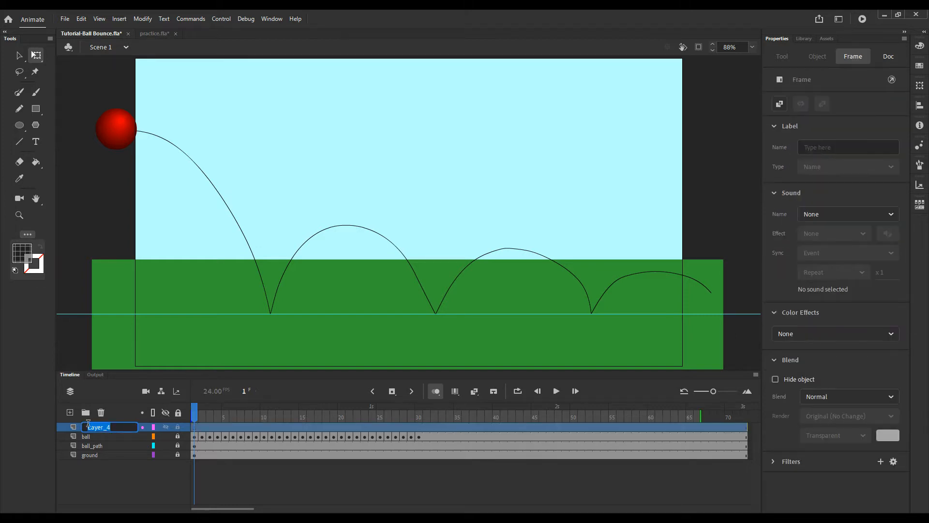
pyautogui.write('ba')
pyautogui.press('Return')
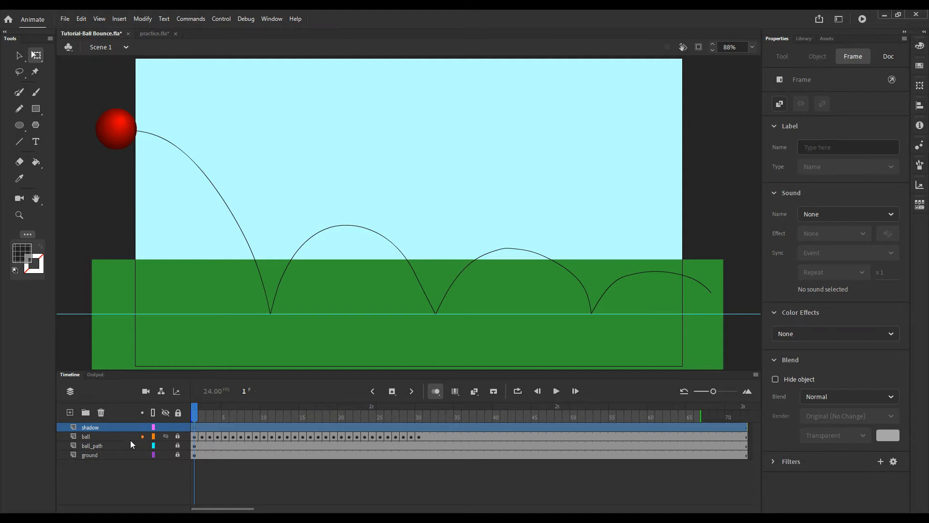
pyautogui.moveTo(111, 427); pyautogui.dragTo(110, 437)
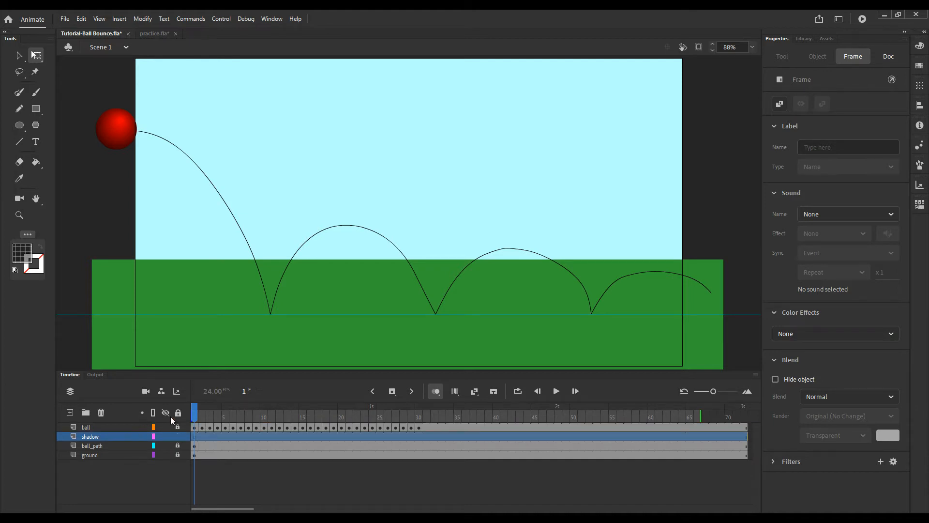
# Step: At frame 5 on the shadow layer, draw a black oval without stroke, about 174 by 27 px, on the ground below the ball
pyautogui.moveTo(195, 412); pyautogui.dragTo(224, 408)
pyautogui.click(224, 434)
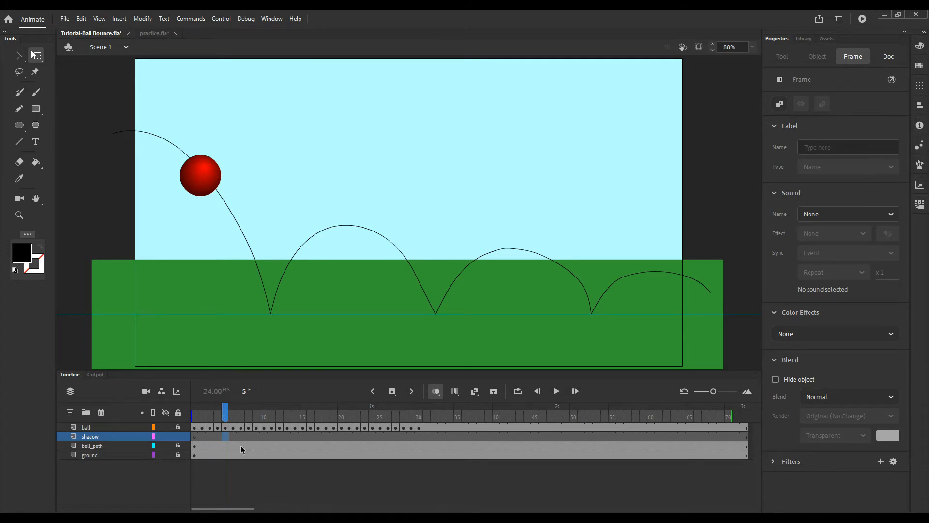
pyautogui.click(20, 126)
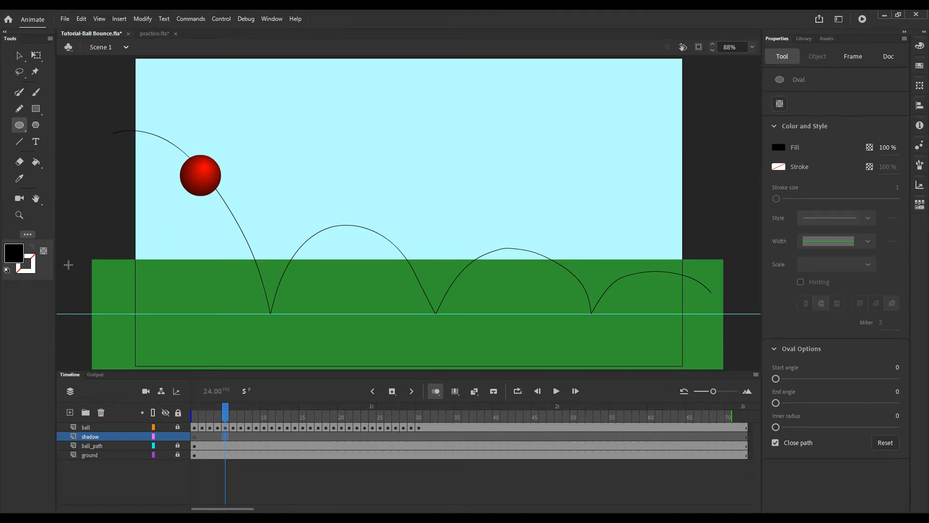
pyautogui.click(778, 167)
pyautogui.moveTo(170, 313); pyautogui.dragTo(238, 326)
pyautogui.moveTo(242, 326); pyautogui.dragTo(244, 325)
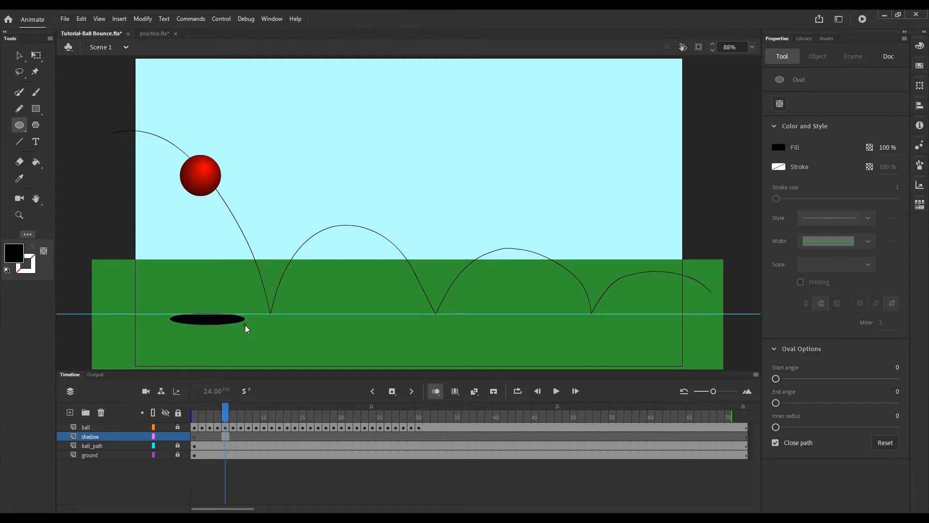
pyautogui.moveTo(244, 324); pyautogui.dragTo(245, 325)
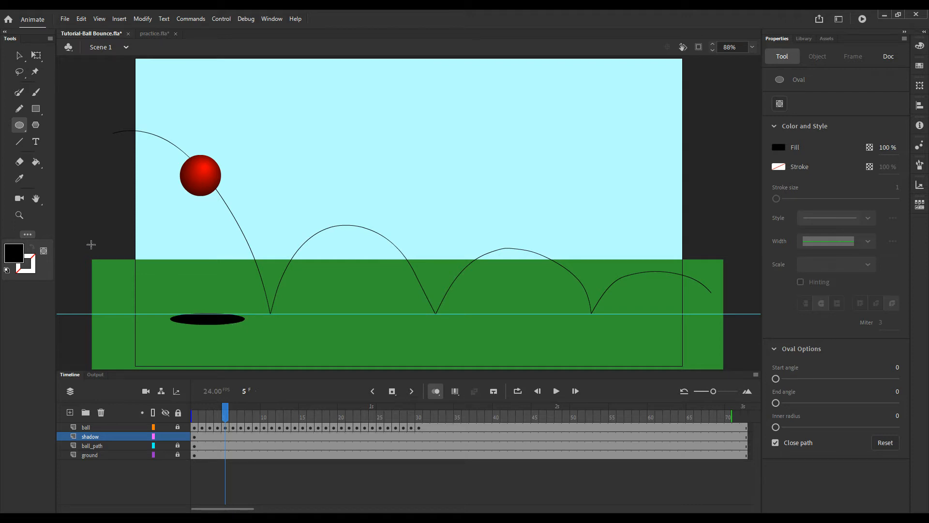
# Step: Move the black oval onto the ground guide line under the ball, at about X 78, Y 583
pyautogui.click(18, 57)
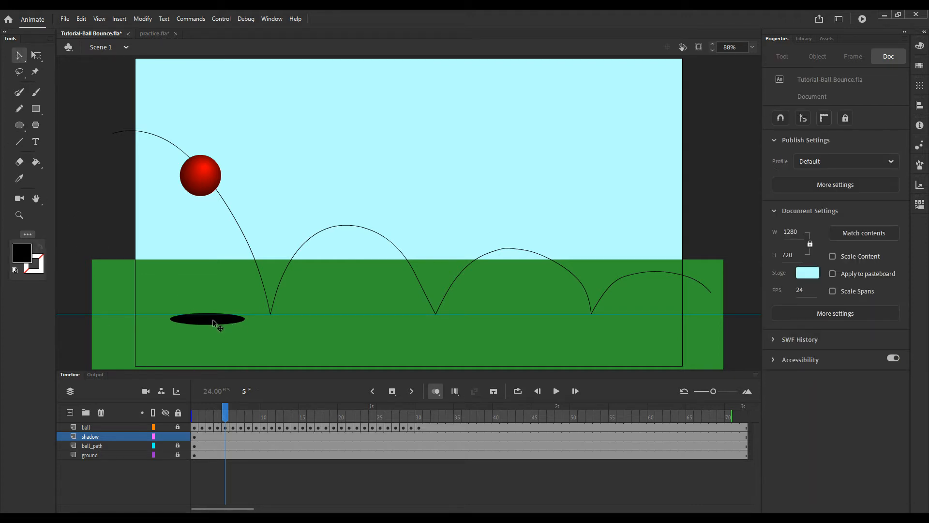
pyautogui.moveTo(214, 321); pyautogui.dragTo(204, 311)
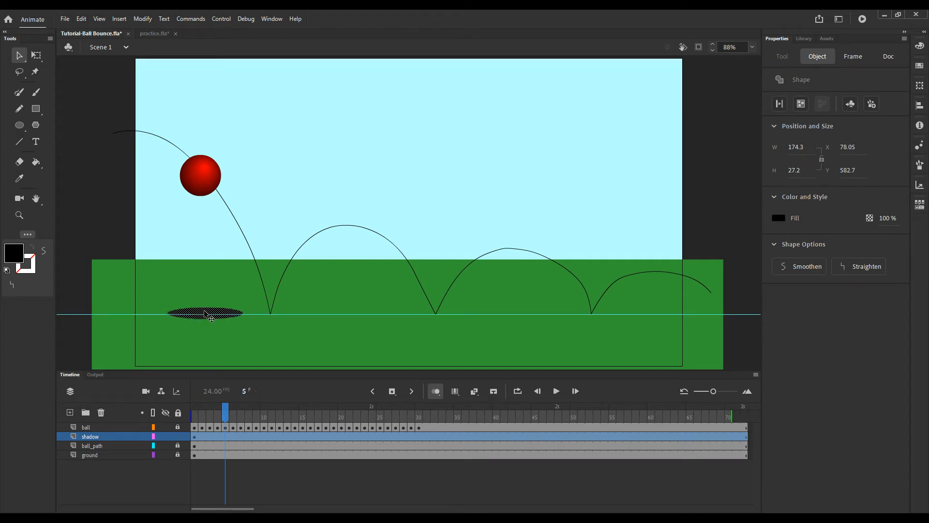
pyautogui.click(219, 275)
pyautogui.click(209, 315)
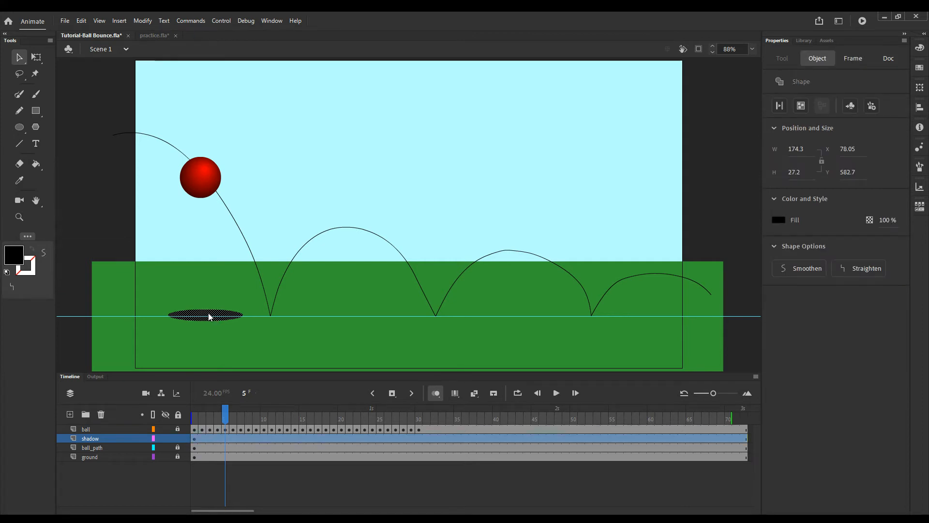
pyautogui.click(166, 291)
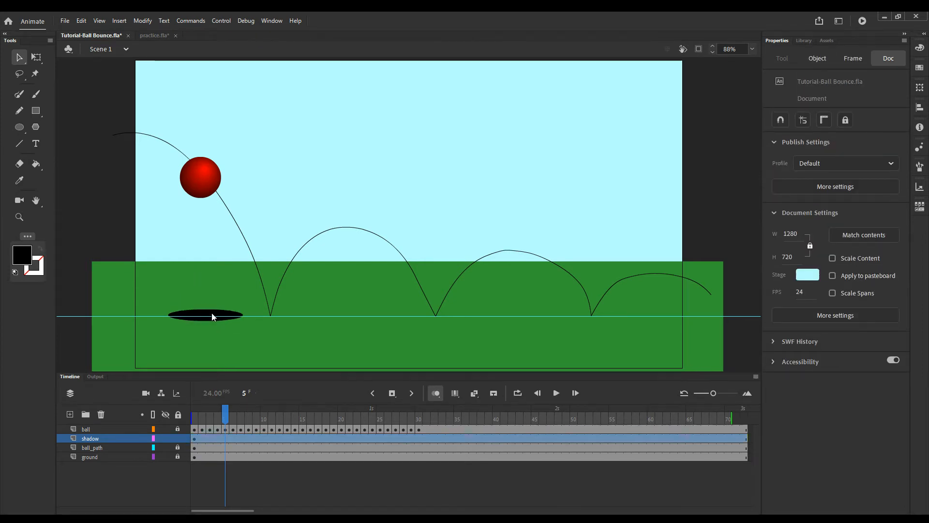
# Step: Convert the oval to a movie clip symbol named shadow and check it in the library
pyautogui.click(212, 312)
pyautogui.press('F8')
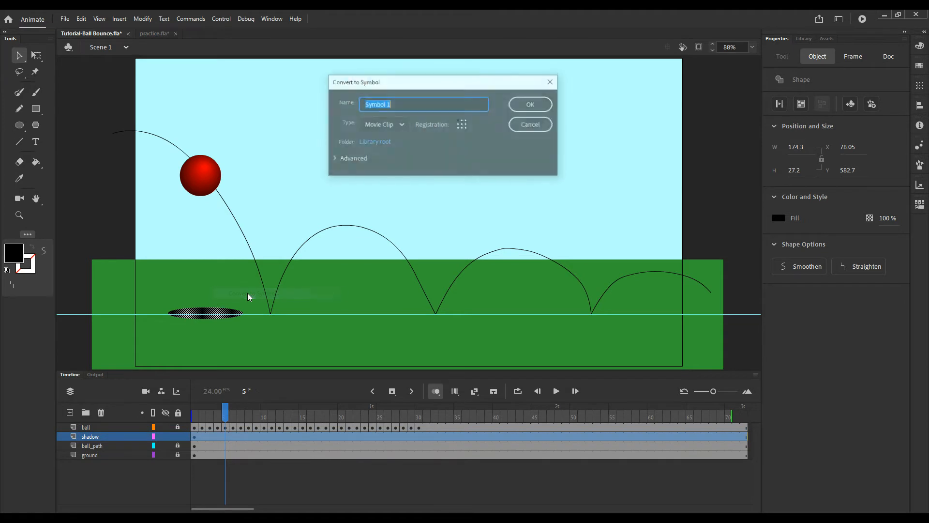
pyautogui.write('shadow')
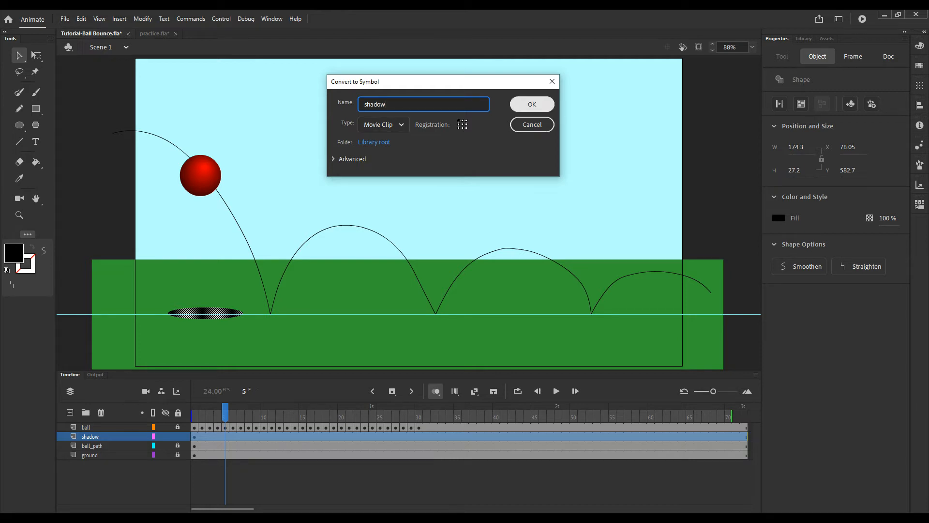
pyautogui.click(532, 104)
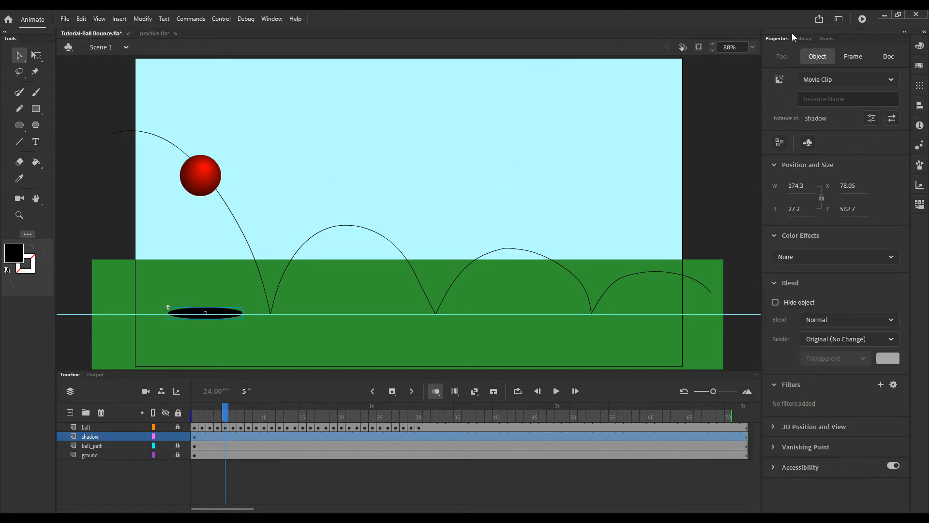
pyautogui.click(803, 39)
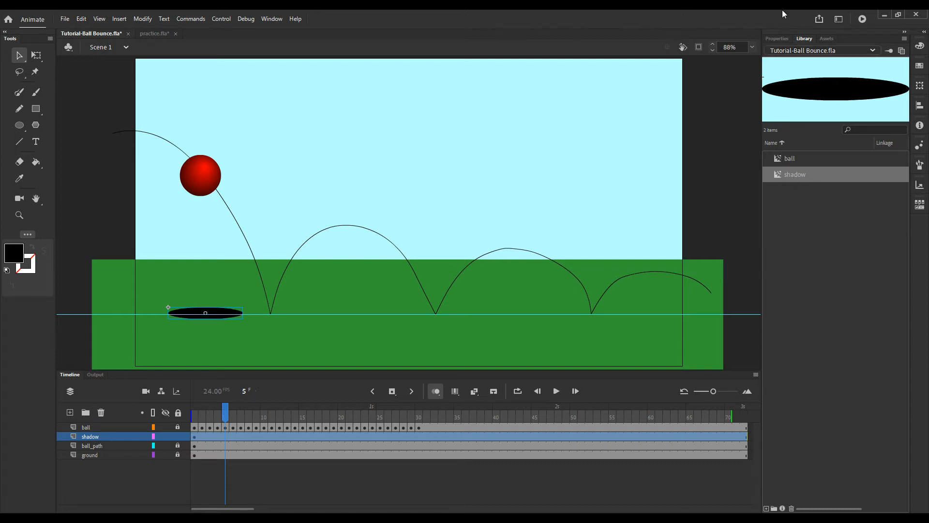
pyautogui.click(782, 39)
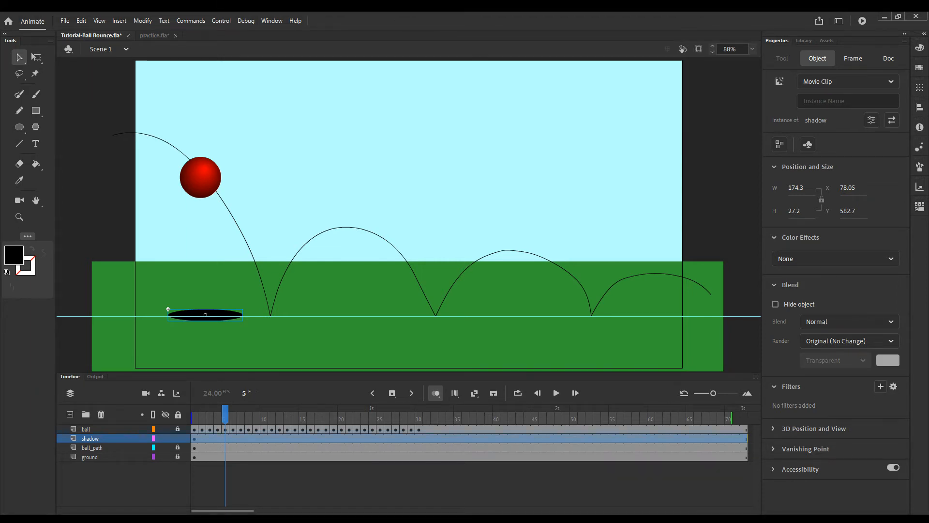
# Step: Add a Blur filter to the shadow instance and inspect its softened edges up close
pyautogui.click(852, 418)
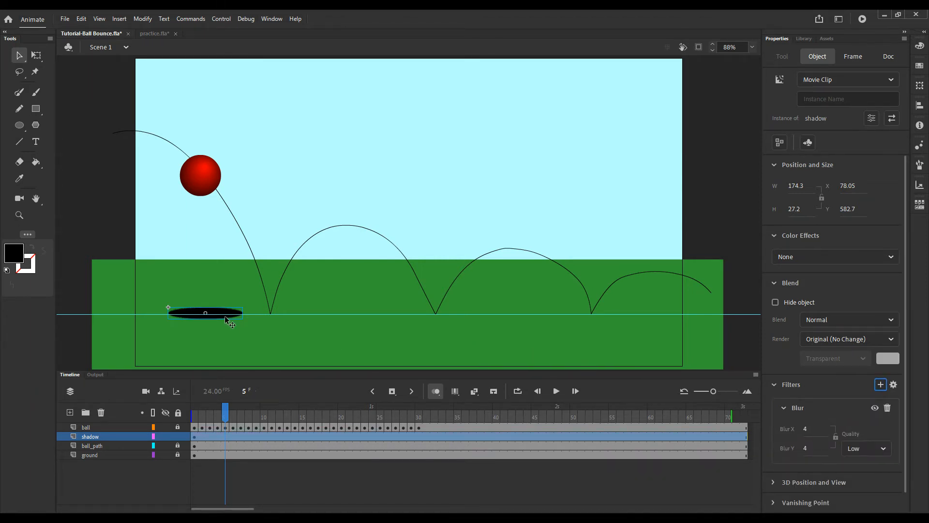
pyautogui.click(20, 215)
pyautogui.moveTo(96, 268); pyautogui.dragTo(347, 382)
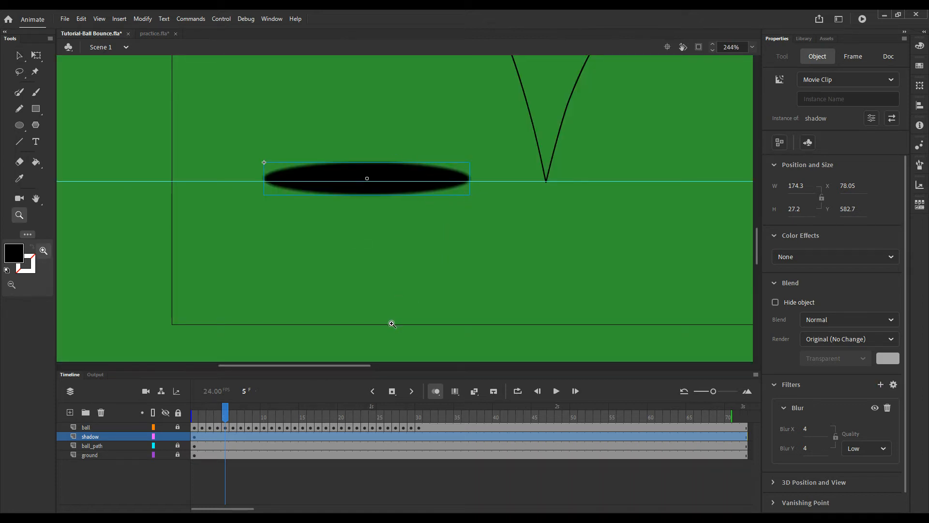
pyautogui.moveTo(370, 230); pyautogui.dragTo(374, 346)
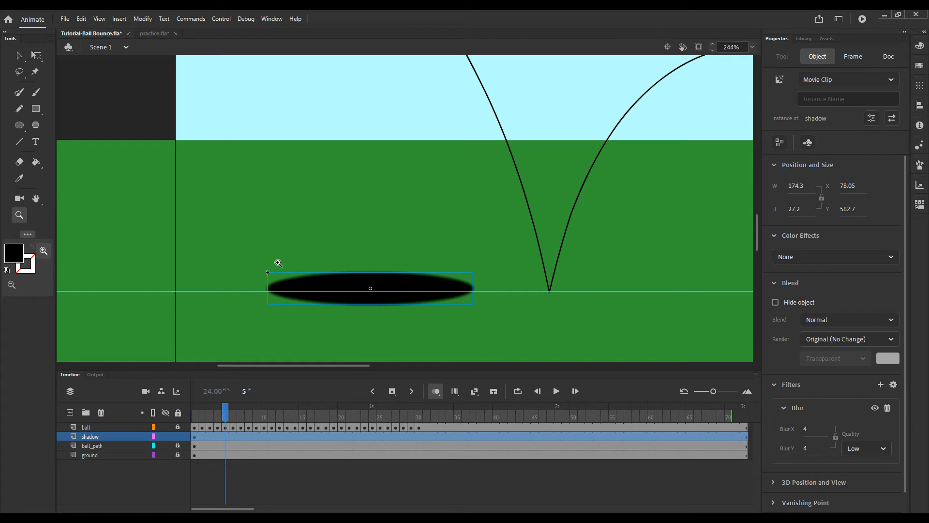
pyautogui.scroll(-1, 278, 263)
pyautogui.scroll(2, 283, 232)
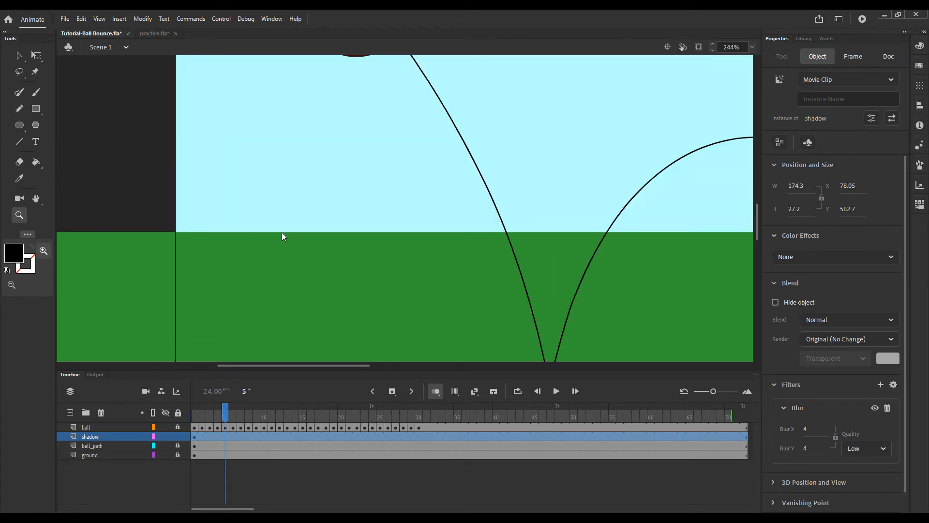
pyautogui.moveTo(296, 266); pyautogui.dragTo(284, 214)
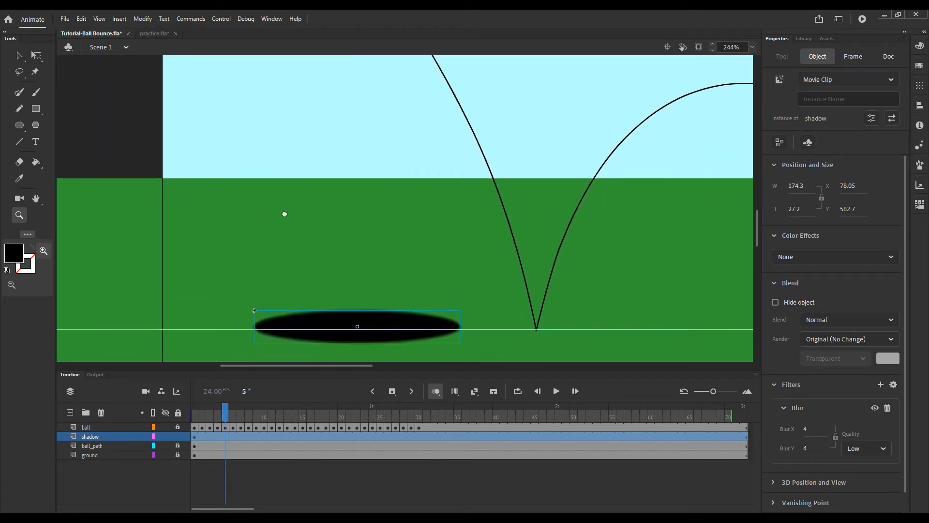
pyautogui.hotkey('ctrl', '-')
pyautogui.moveTo(475, 304); pyautogui.dragTo(419, 325)
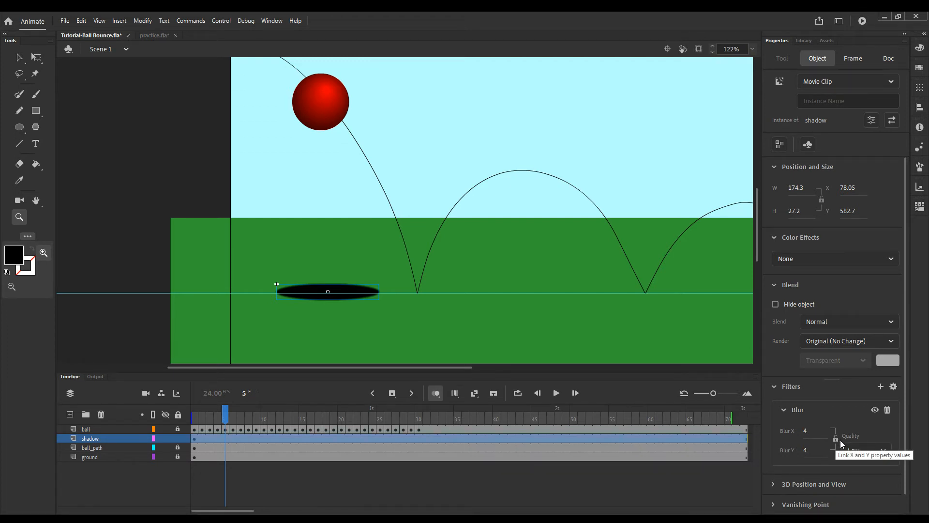
# Step: Link the shadow's Blur X and Blur Y values and set both to 28
pyautogui.click(836, 439)
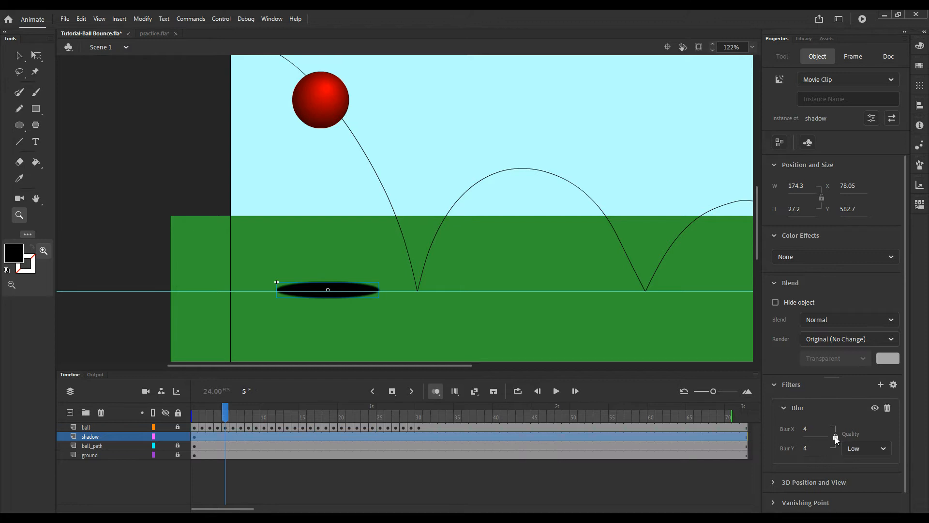
pyautogui.click(806, 430)
pyautogui.moveTo(806, 430); pyautogui.dragTo(818, 429)
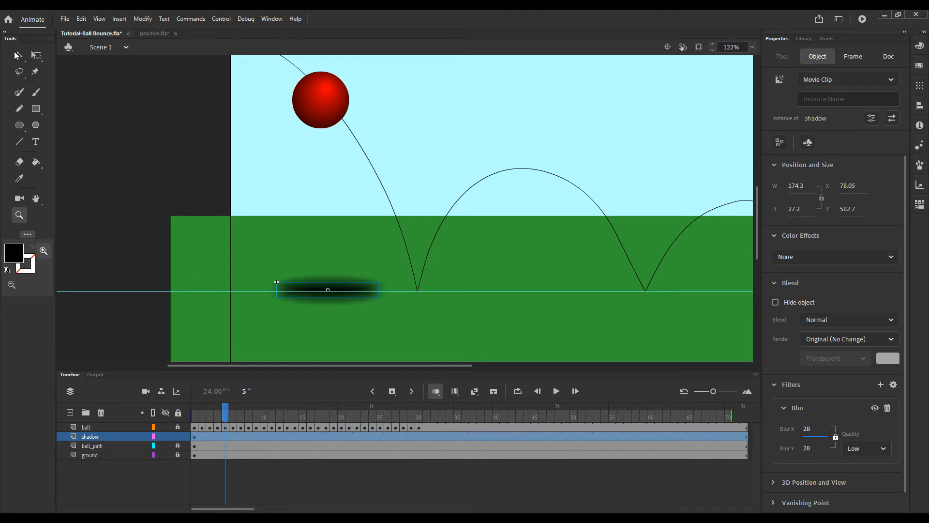
# Step: Open the shadow symbol for editing and reduce the oval's fill opacity to 75%
pyautogui.click(17, 55)
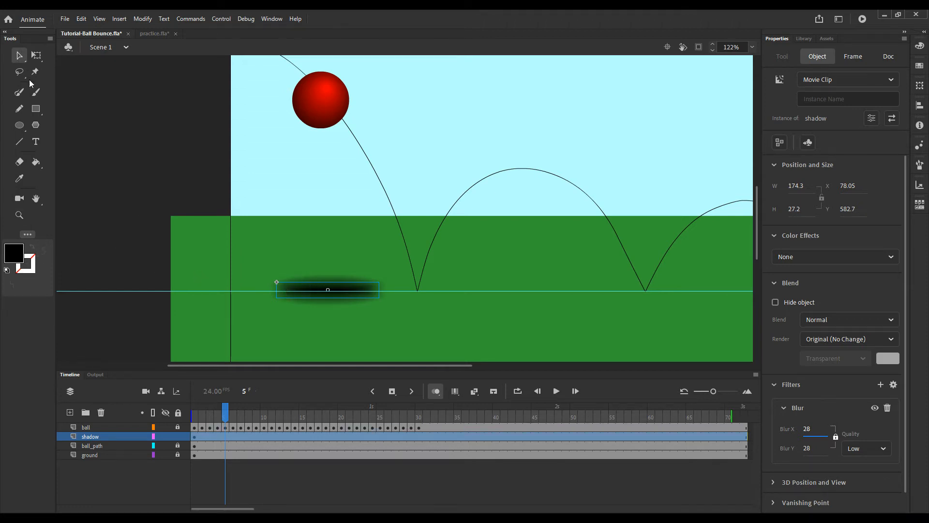
pyautogui.doubleClick(317, 290)
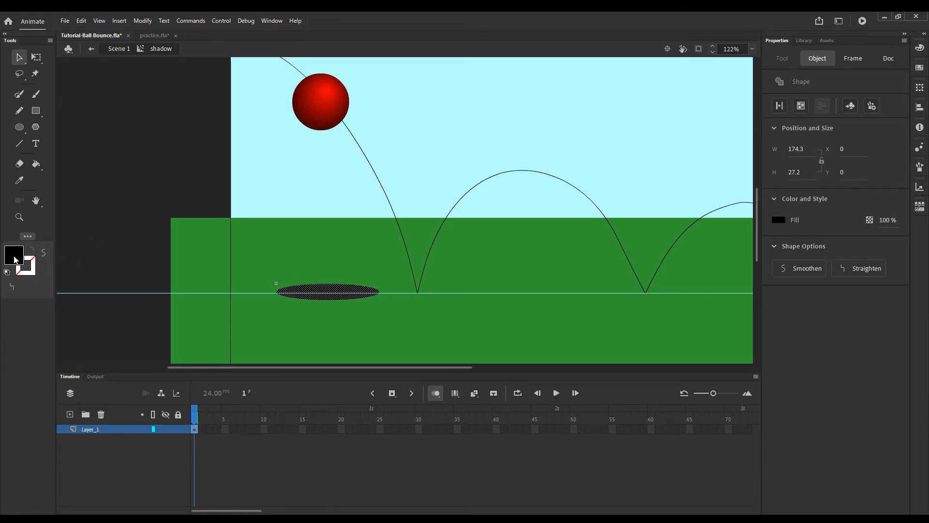
pyautogui.moveTo(888, 220); pyautogui.dragTo(883, 220)
pyautogui.click(272, 326)
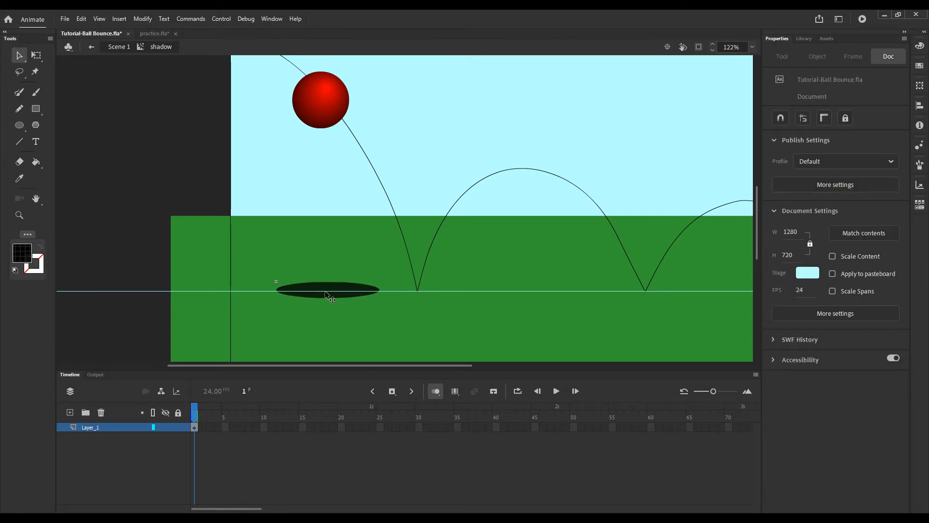
pyautogui.click(22, 259)
pyautogui.click(334, 295)
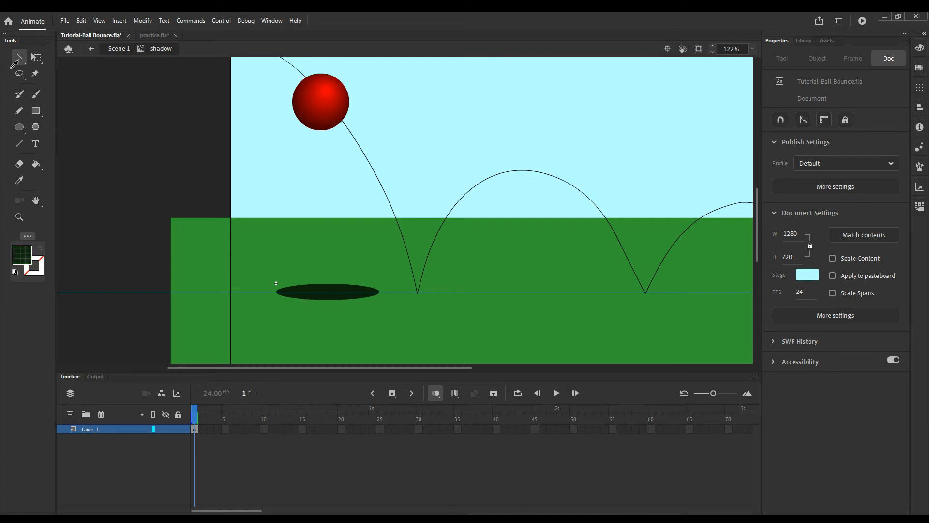
pyautogui.click(335, 293)
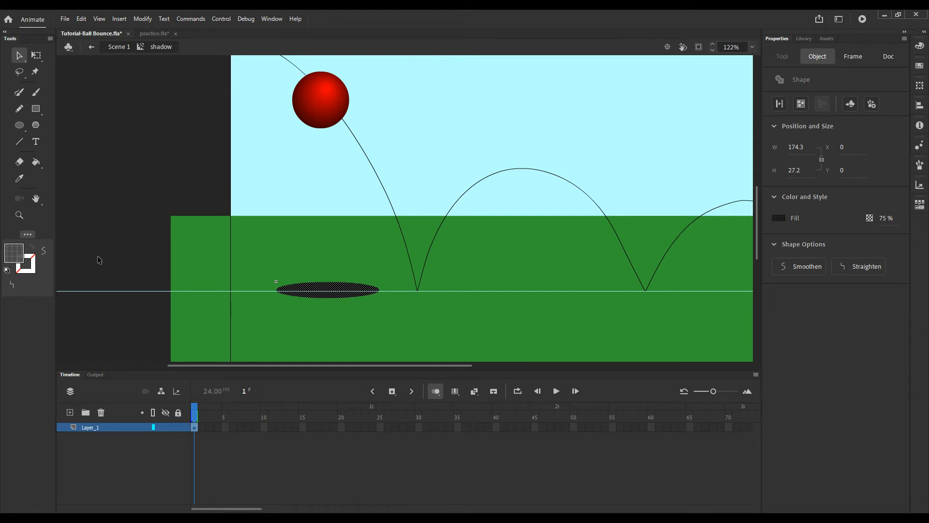
# Step: Change the oval's fill to a lighter grey and set its opacity to 50%
pyautogui.click(19, 253)
pyautogui.moveTo(886, 220); pyautogui.dragTo(875, 220)
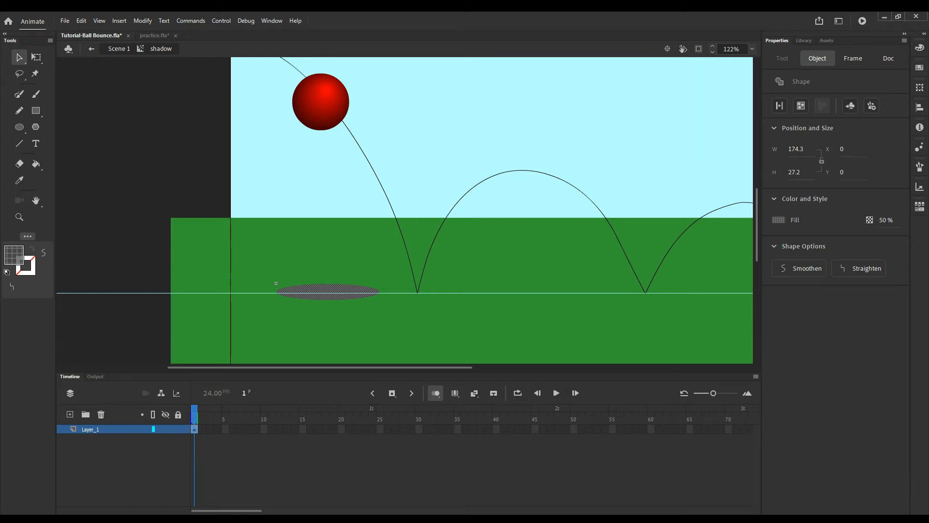
pyautogui.click(260, 333)
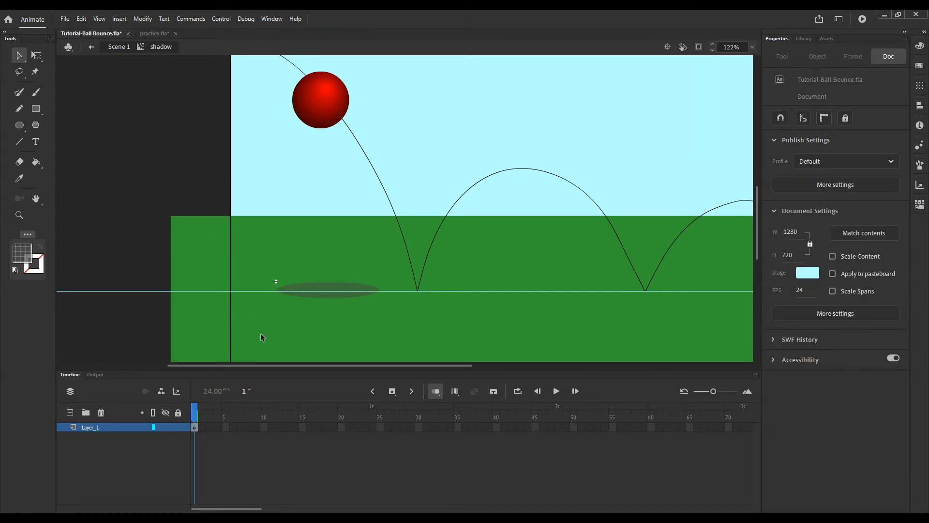
# Step: Return to Scene 1 and set the shadow's linked Blur X and Blur Y to 10
pyautogui.click(117, 47)
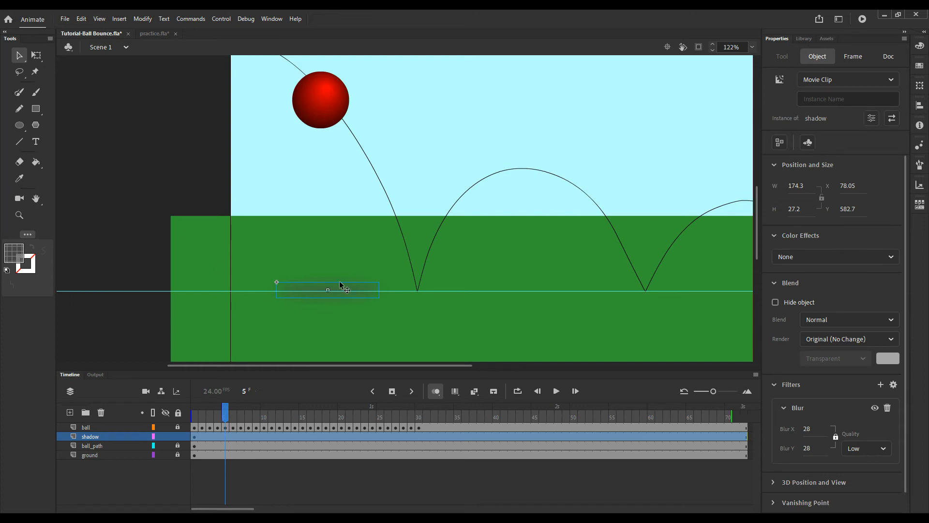
pyautogui.moveTo(808, 429); pyautogui.dragTo(799, 430)
pyautogui.click(360, 347)
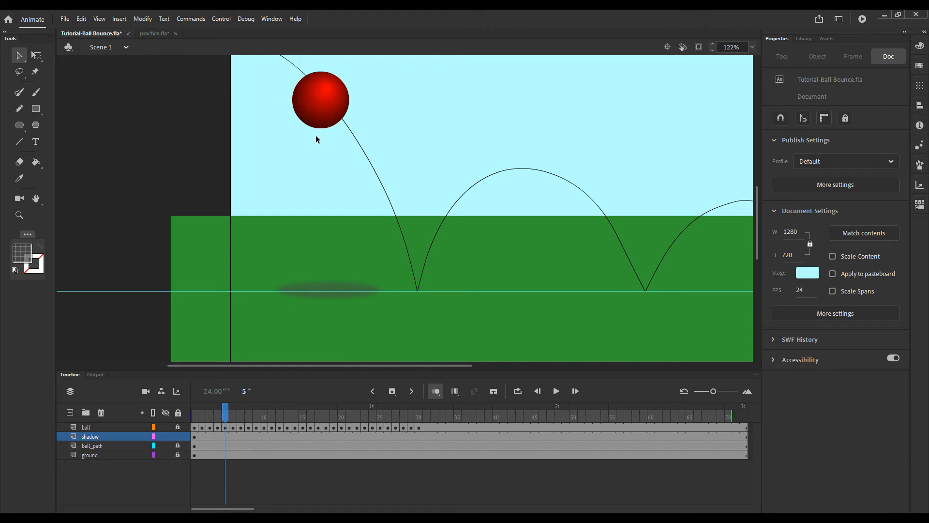
# Step: Move the shadow layer's first keyframe from frame 1 to frame 5, where the ball is over the stage
pyautogui.click(223, 437)
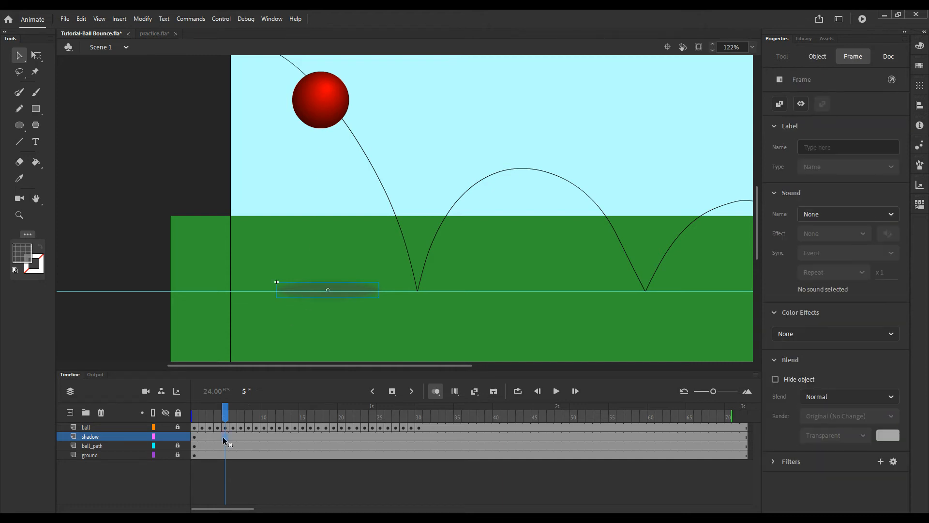
pyautogui.click(195, 437)
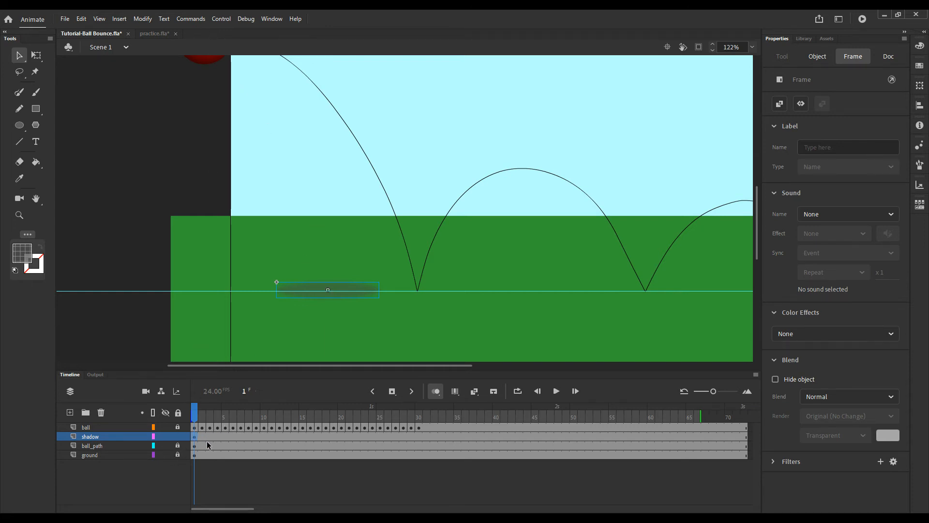
pyautogui.click(225, 436)
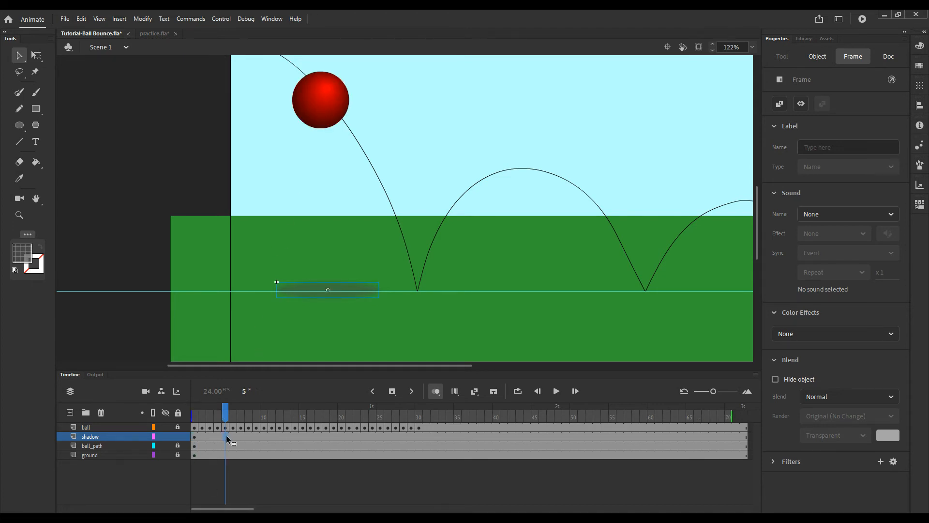
pyautogui.click(195, 437)
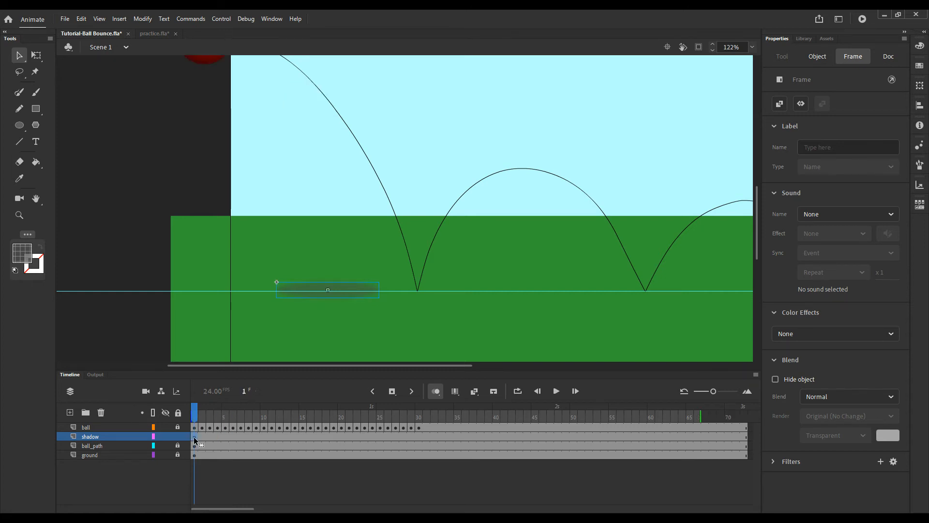
pyautogui.moveTo(194, 439); pyautogui.dragTo(225, 418)
# Step: Insert a shadow keyframe at frame 6 and move the shadow under the ball, to about X 121.5, Y 583.5
pyautogui.click(234, 438)
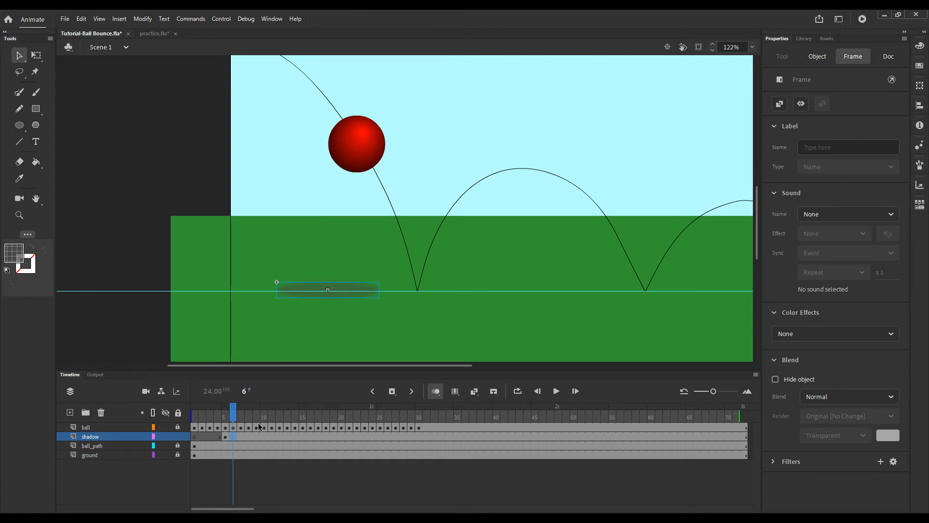
pyautogui.press('F6')
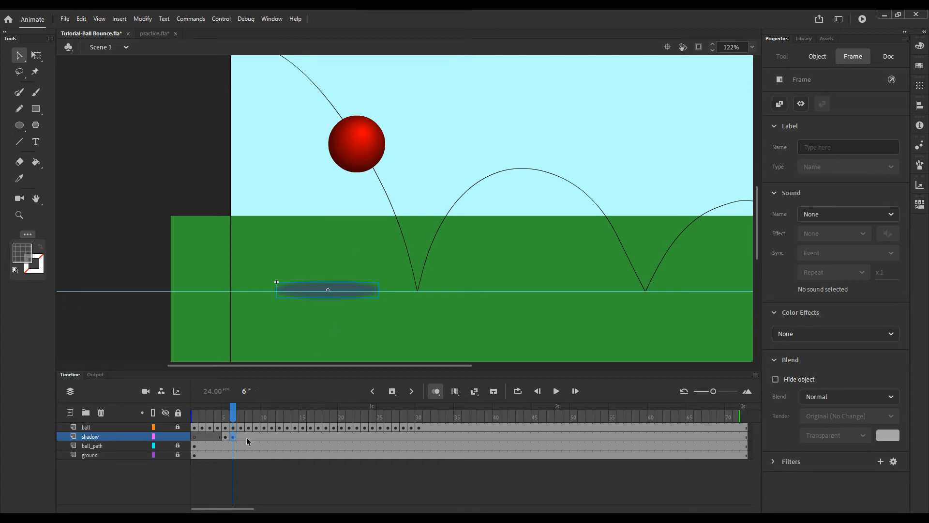
pyautogui.moveTo(349, 290); pyautogui.dragTo(375, 292)
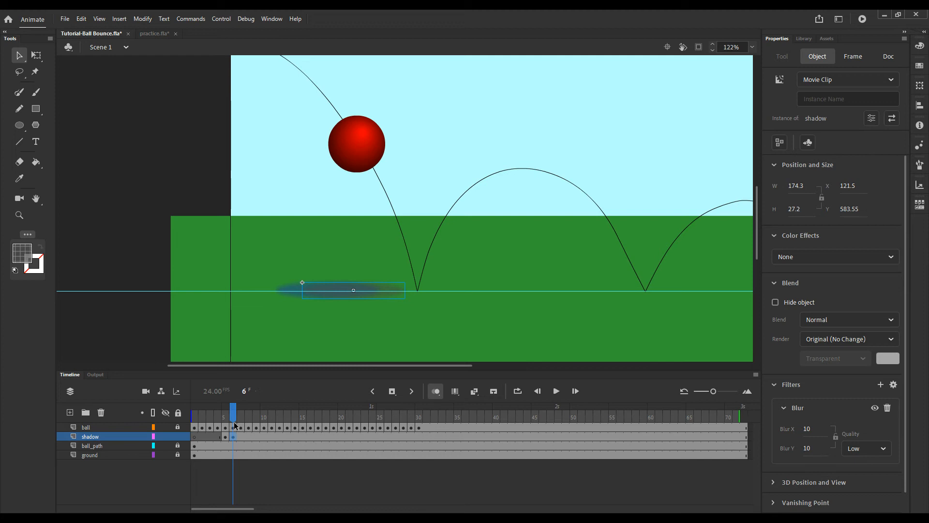
# Step: Compare the shadow's positions on frames 5 and 6 and turn off onion skinning
pyautogui.click(226, 438)
pyautogui.moveTo(226, 438); pyautogui.dragTo(234, 439)
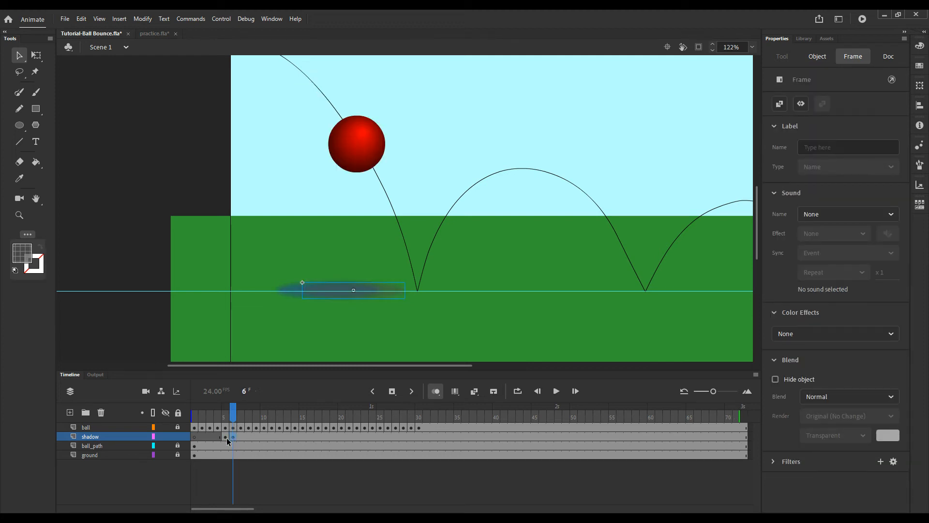
pyautogui.click(226, 437)
pyautogui.click(233, 437)
pyautogui.click(436, 393)
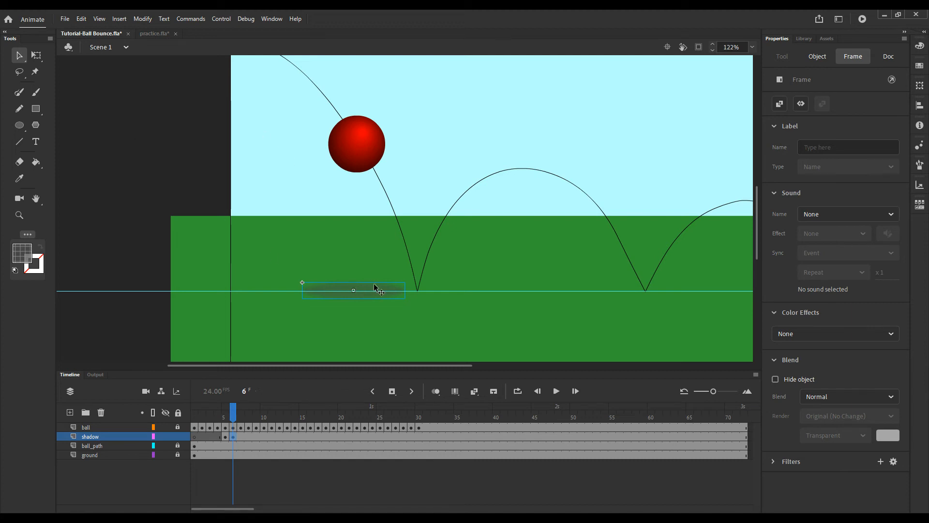
# Step: Narrow the frame 6 shadow to about 141.5 wide and set its linked blur to 8
pyautogui.press('q')
pyautogui.moveTo(404, 291); pyautogui.dragTo(396, 291)
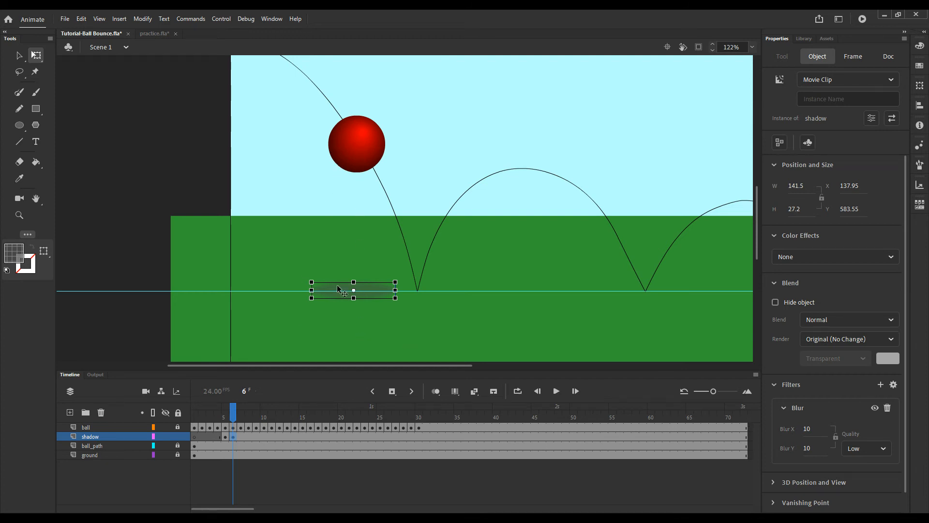
pyautogui.click(834, 437)
pyautogui.moveTo(807, 428); pyautogui.dragTo(807, 428)
# Step: Keyframe the shadow at frame 7 under the ball at about X 195, about 122 wide, with linked blur 5
pyautogui.click(240, 437)
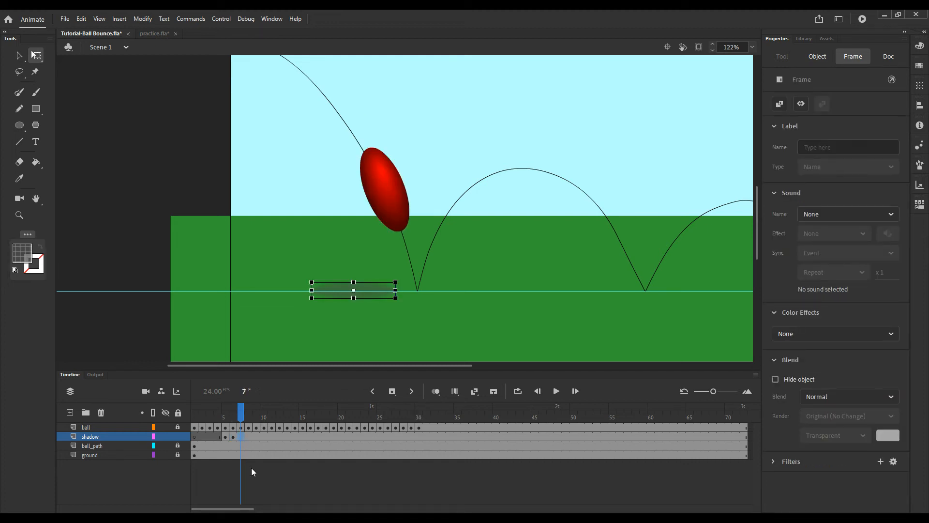
pyautogui.moveTo(378, 295); pyautogui.dragTo(407, 294)
pyautogui.click(834, 436)
pyautogui.moveTo(803, 428); pyautogui.dragTo(802, 428)
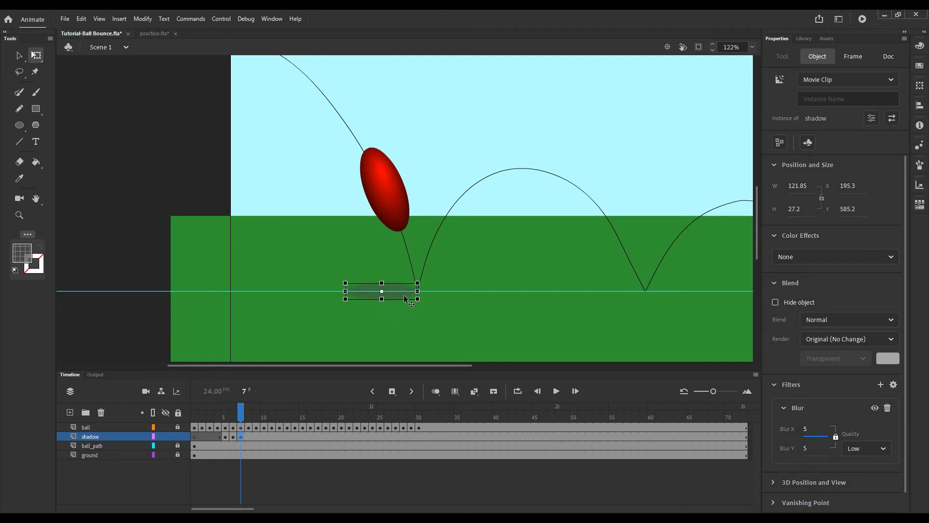
# Step: Keyframe the shadow at about X 212.5 on frame 8 and X 217 on frame 9, widened there to about 205.5 with blur 2
pyautogui.click(247, 436)
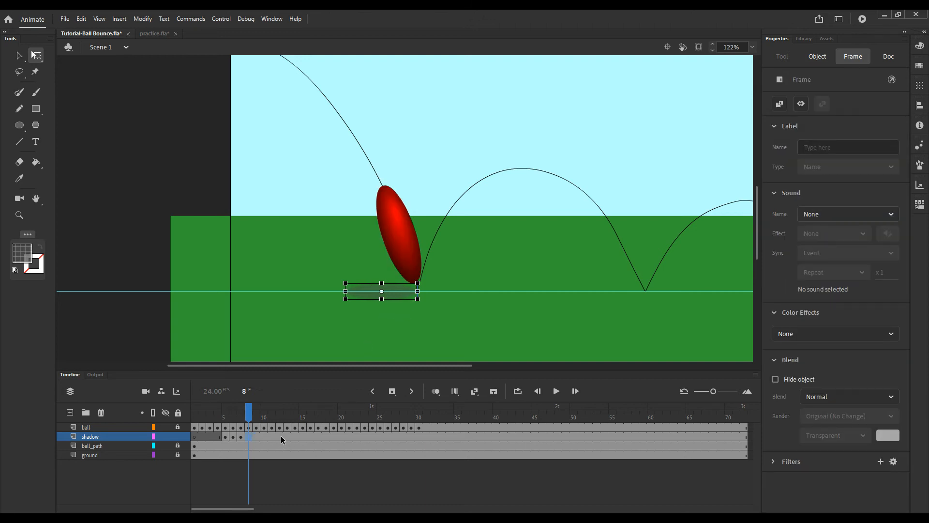
pyautogui.moveTo(403, 299); pyautogui.dragTo(411, 296)
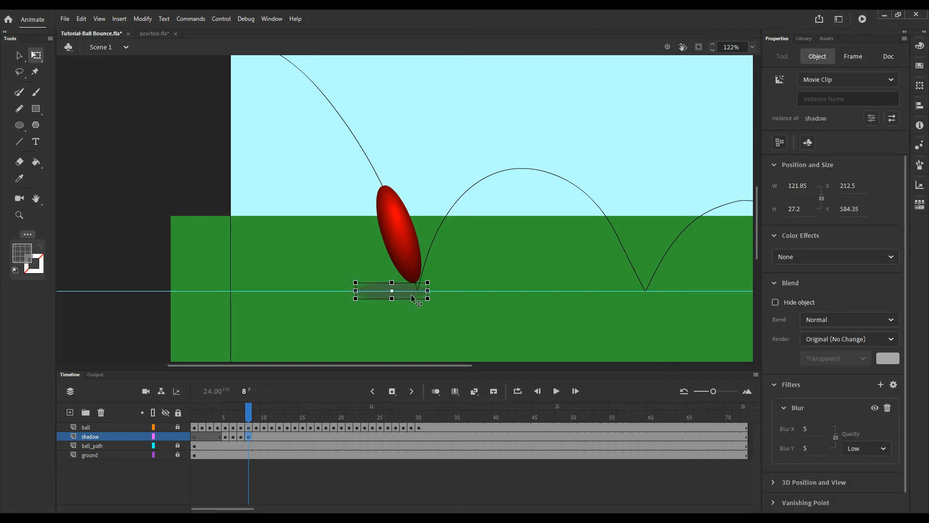
pyautogui.click(258, 436)
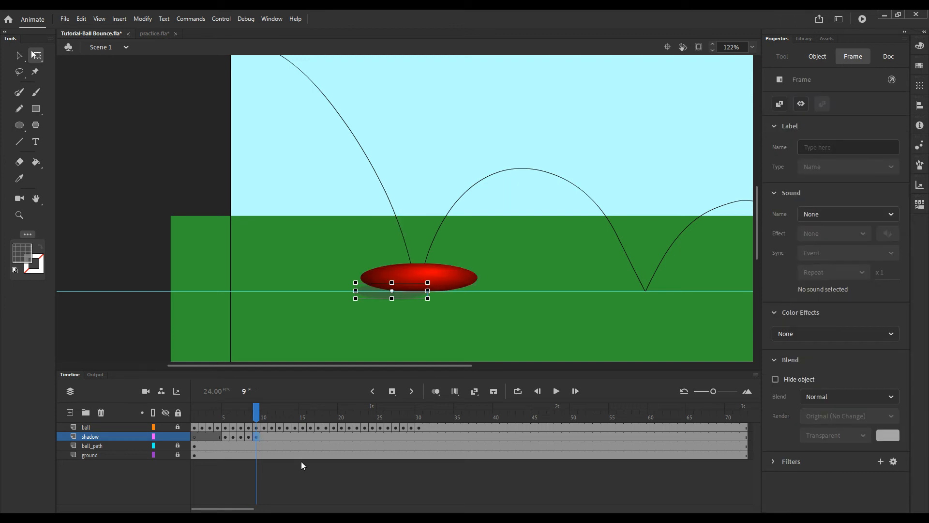
pyautogui.moveTo(420, 298); pyautogui.dragTo(455, 290)
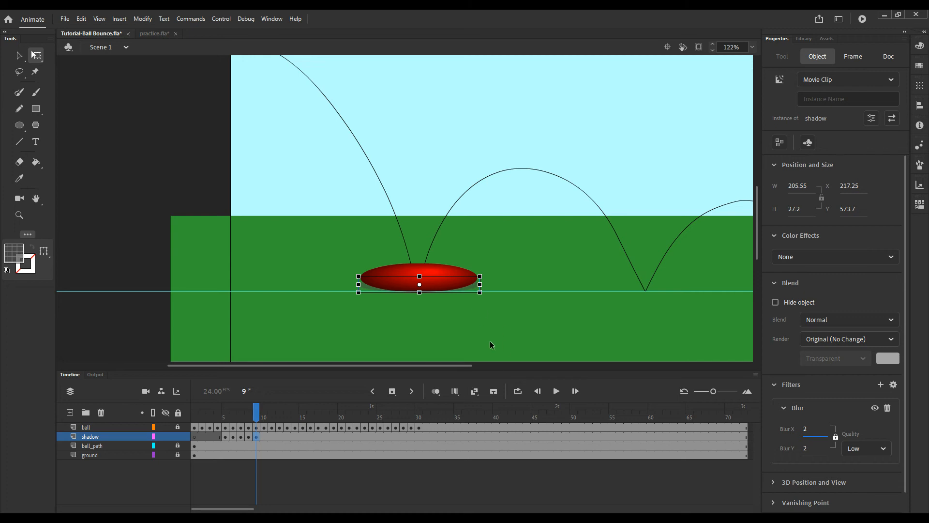
# Step: Keyframe the shadow at frame 10, narrow it to about 115.6, move it to about X 297.5, Y 583.5, and increase its linked blur
pyautogui.click(264, 437)
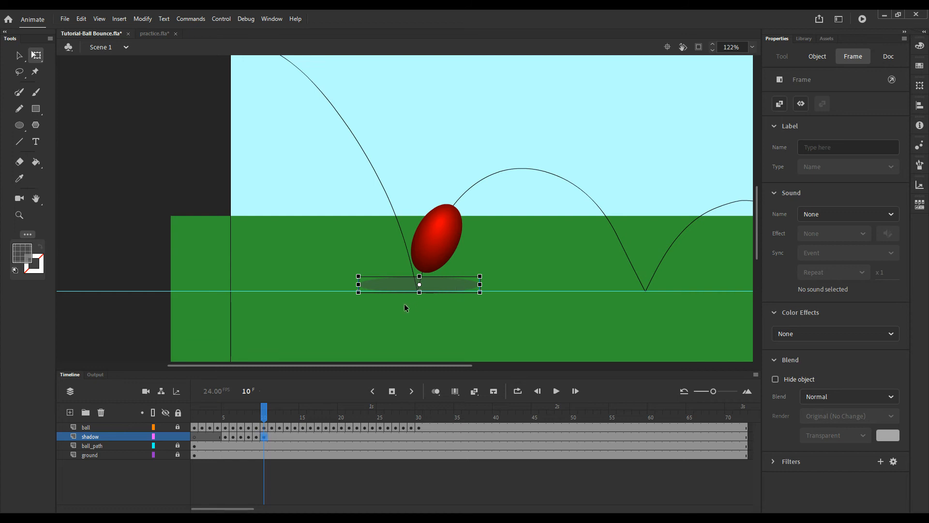
pyautogui.moveTo(358, 285); pyautogui.dragTo(451, 286)
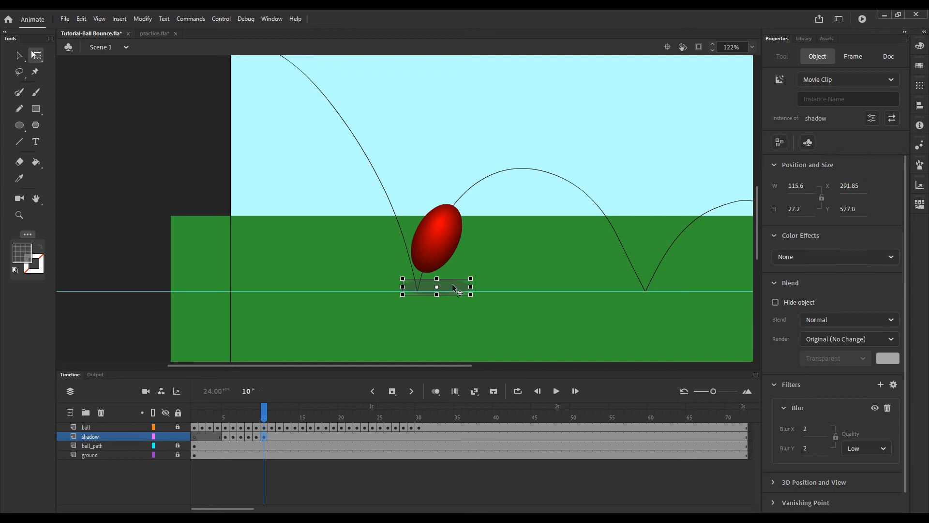
pyautogui.moveTo(452, 290); pyautogui.dragTo(454, 293)
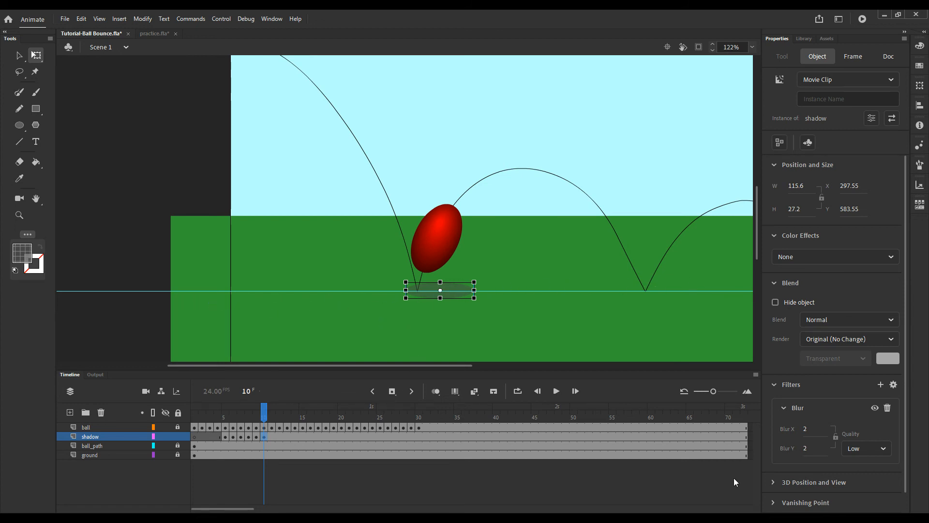
pyautogui.click(835, 436)
pyautogui.moveTo(804, 429); pyautogui.dragTo(809, 432)
# Step: Copy the frame 6 shadow keyframe to frame 11 and fit the shadow under the ball at about X 339, Y 582, about 120 wide
pyautogui.click(272, 436)
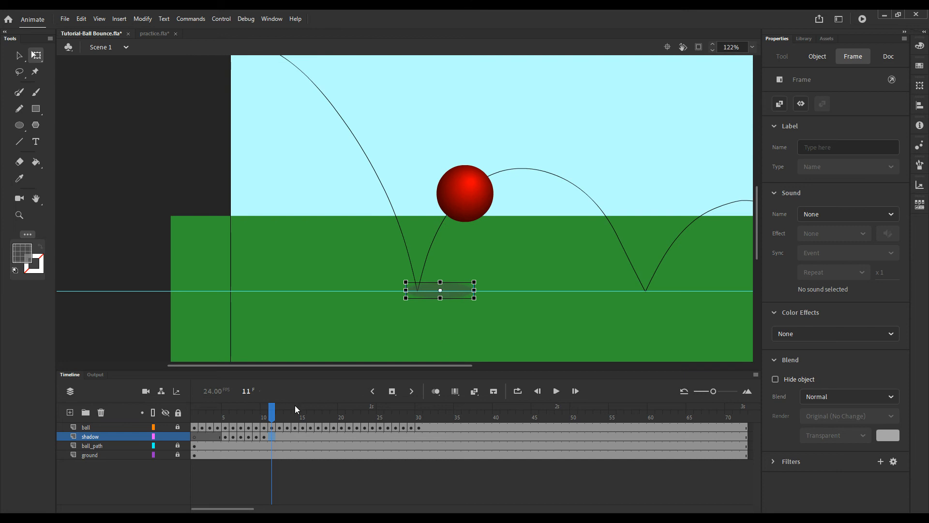
pyautogui.moveTo(274, 414)
pyautogui.mouseDown()
pyautogui.moveTo(234, 413)
pyautogui.moveTo(275, 409)
pyautogui.mouseUp()
pyautogui.click(274, 409)
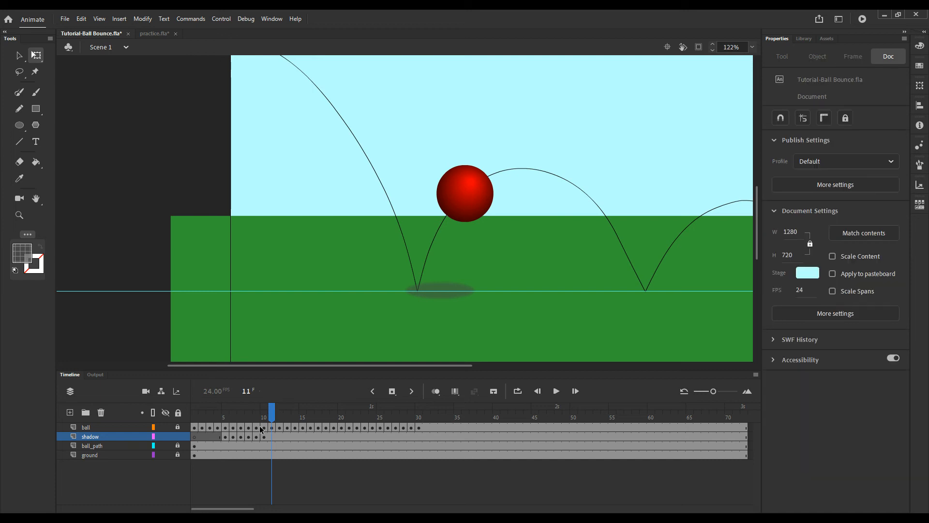
pyautogui.click(233, 436)
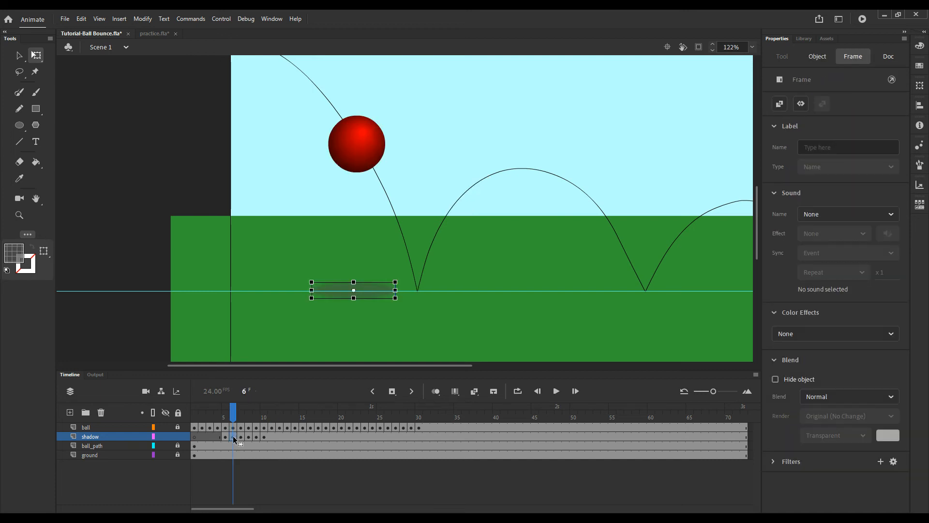
pyautogui.rightClick(233, 437)
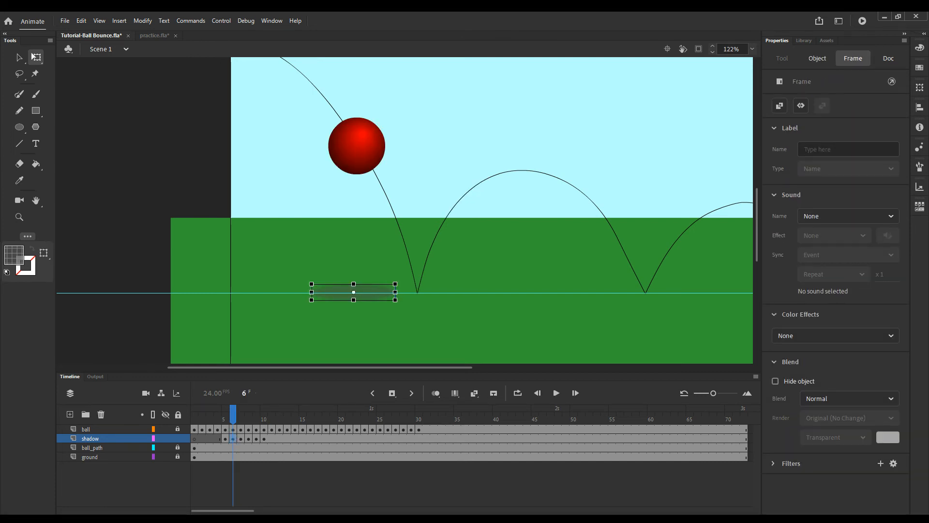
pyautogui.click(269, 291)
pyautogui.click(270, 436)
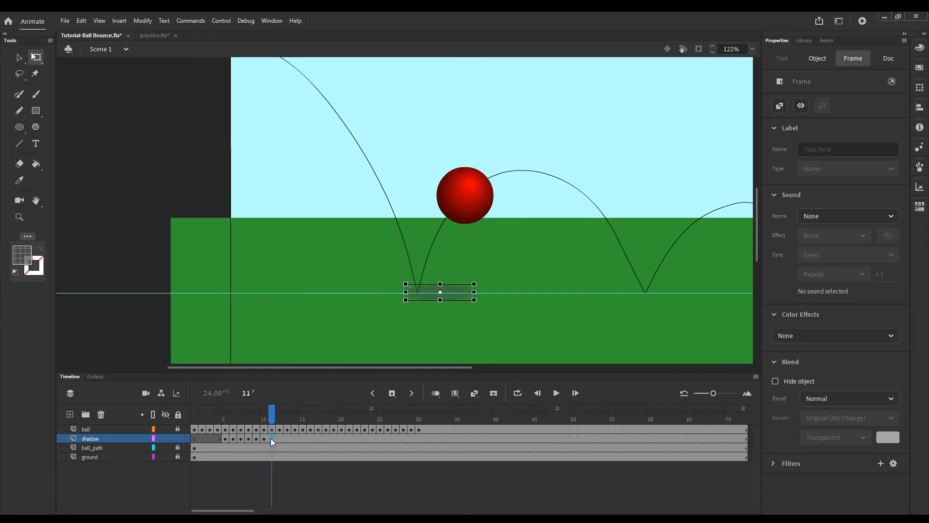
pyautogui.rightClick(271, 438)
pyautogui.click(298, 304)
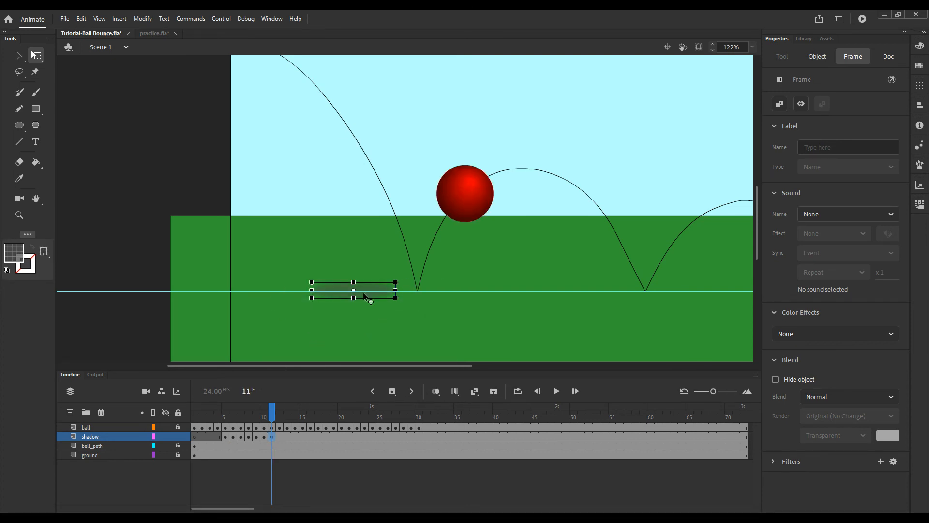
pyautogui.moveTo(372, 293); pyautogui.dragTo(502, 289)
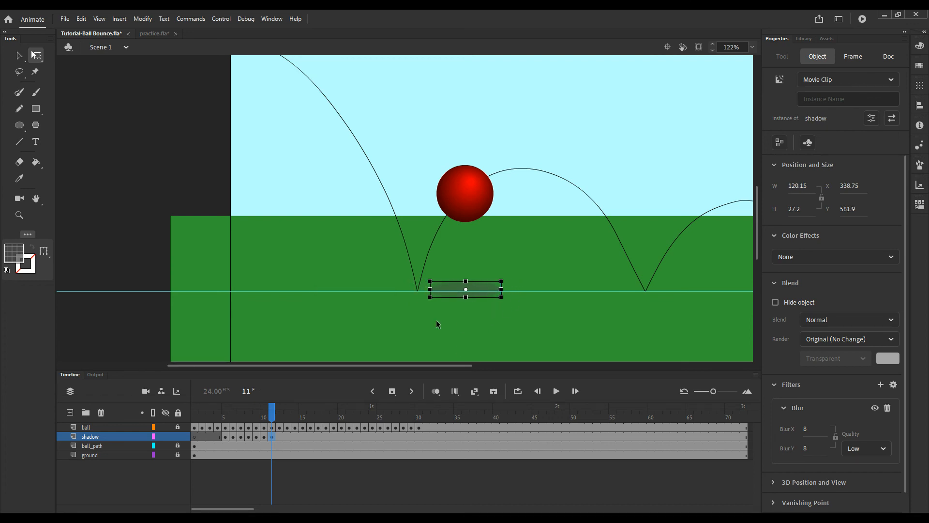
# Step: Keyframe the shadow at frame 12, moved under the ball at about X 395, and add a keyframe at frame 13
pyautogui.click(280, 438)
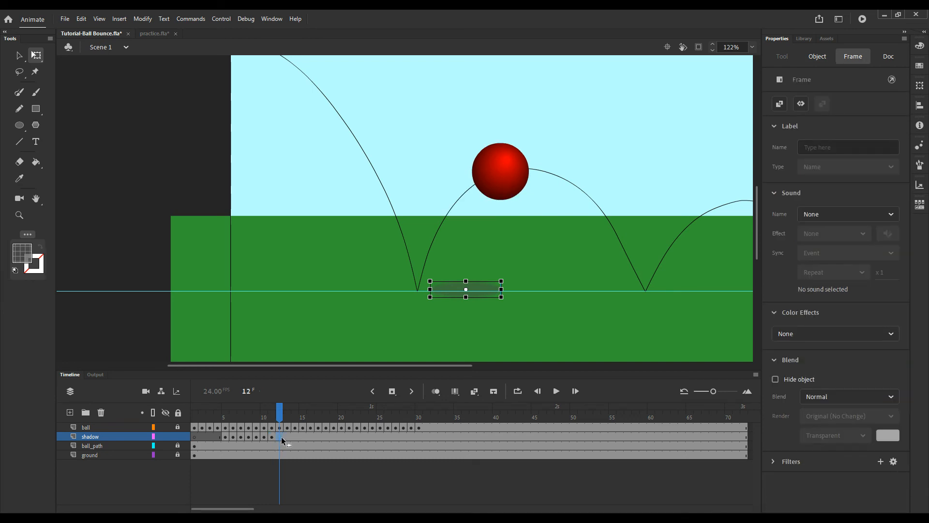
pyautogui.moveTo(486, 290); pyautogui.dragTo(518, 286)
pyautogui.press('.')
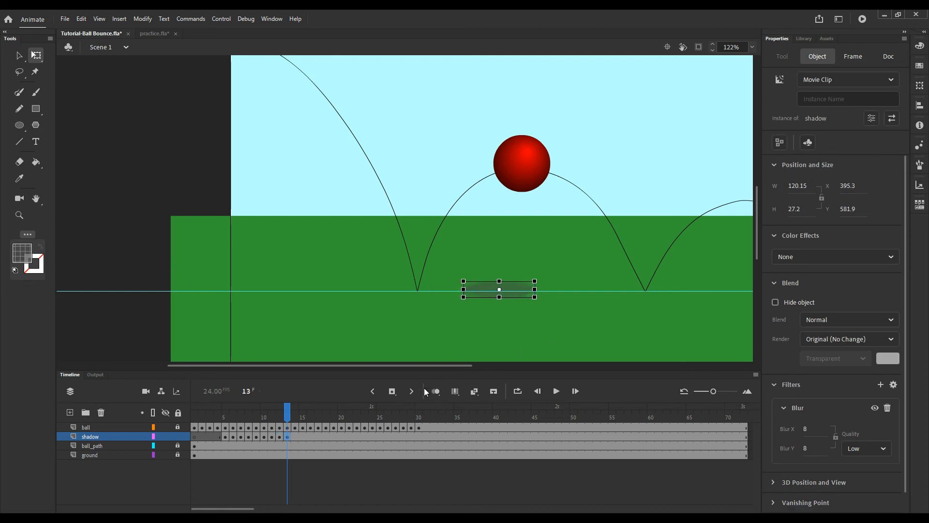
# Step: Keyframe the shadow under the ball at about X 476.5 on frame 14 and about X 545 on frame 15
pyautogui.moveTo(289, 414); pyautogui.dragTo(295, 415)
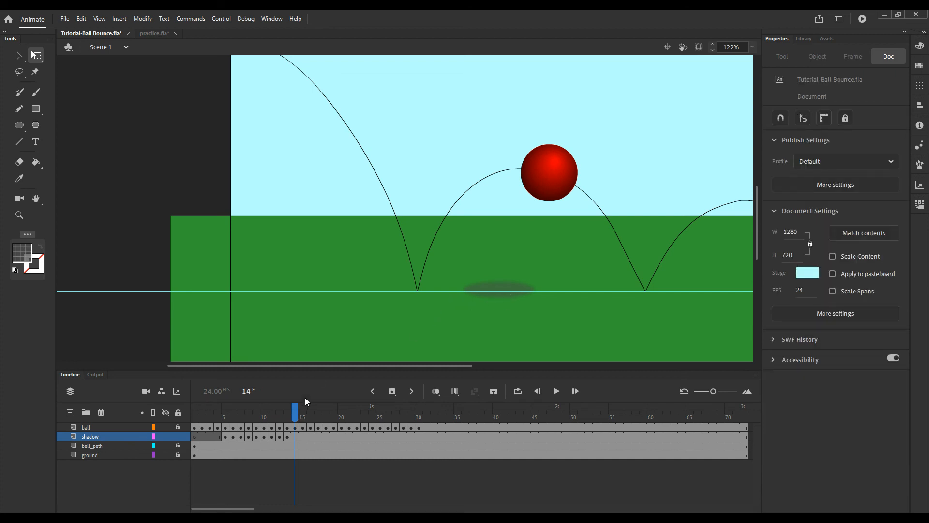
pyautogui.click(295, 437)
pyautogui.moveTo(494, 287); pyautogui.dragTo(562, 290)
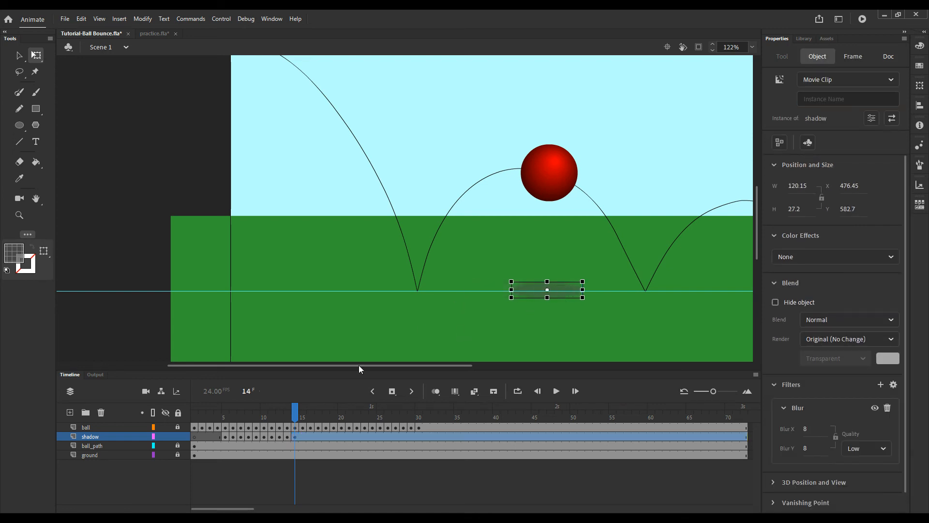
pyautogui.moveTo(301, 413)
pyautogui.mouseDown()
pyautogui.moveTo(271, 413)
pyautogui.moveTo(301, 417)
pyautogui.mouseUp()
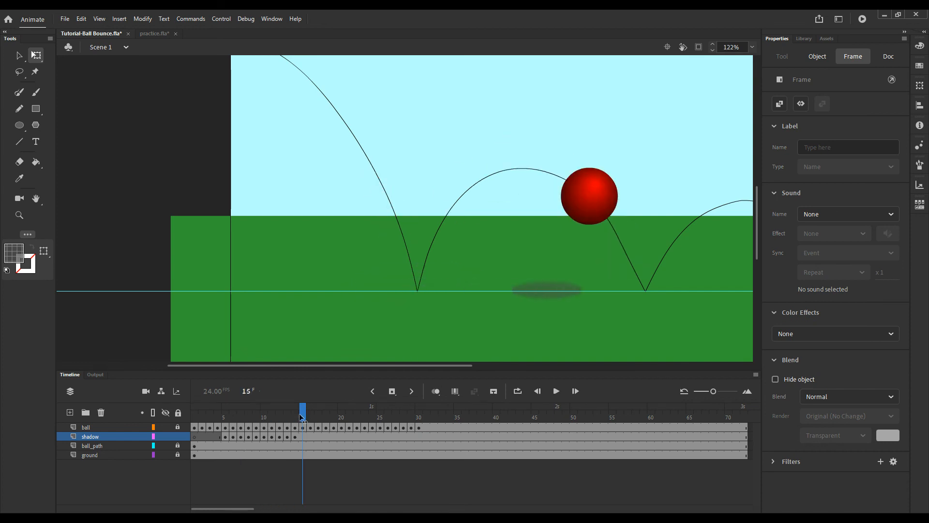
pyautogui.click(303, 437)
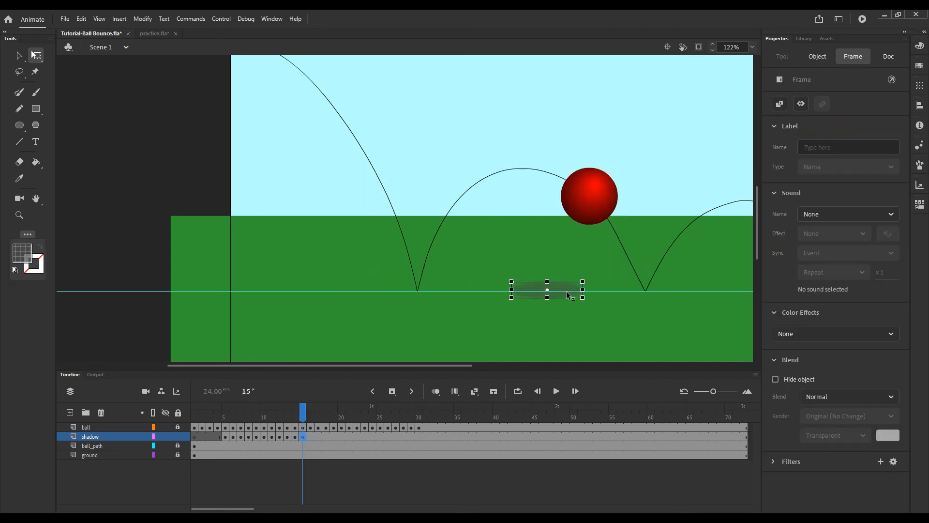
pyautogui.moveTo(564, 292); pyautogui.dragTo(604, 292)
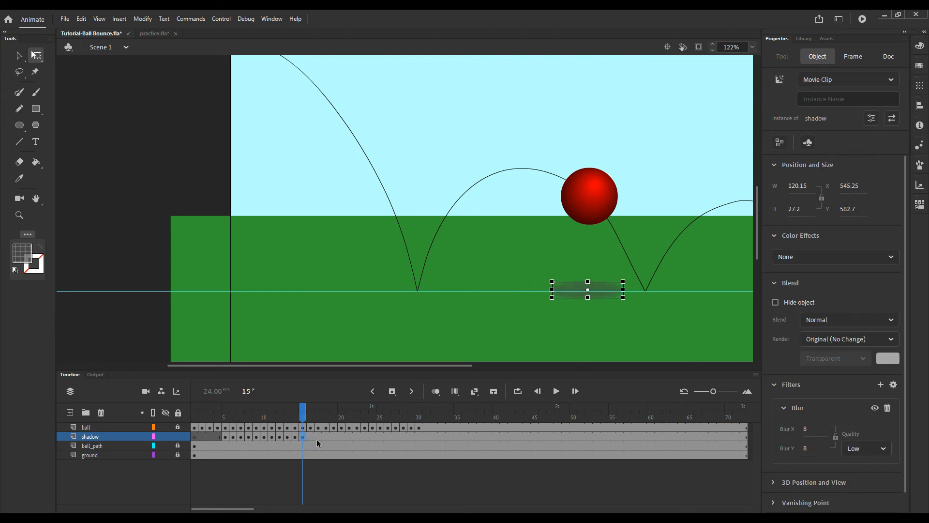
# Step: Keyframe the shadow at frame 16 under the ball at about X 585, about 128 wide, with linked blur 4
pyautogui.press('F6')
pyautogui.moveTo(606, 292); pyautogui.dragTo(654, 290)
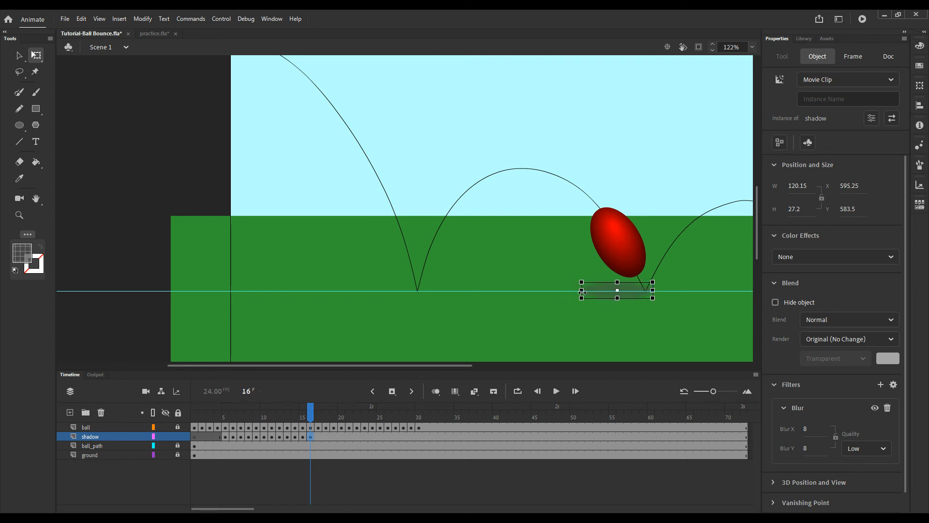
pyautogui.moveTo(630, 294); pyautogui.dragTo(627, 293)
pyautogui.click(835, 437)
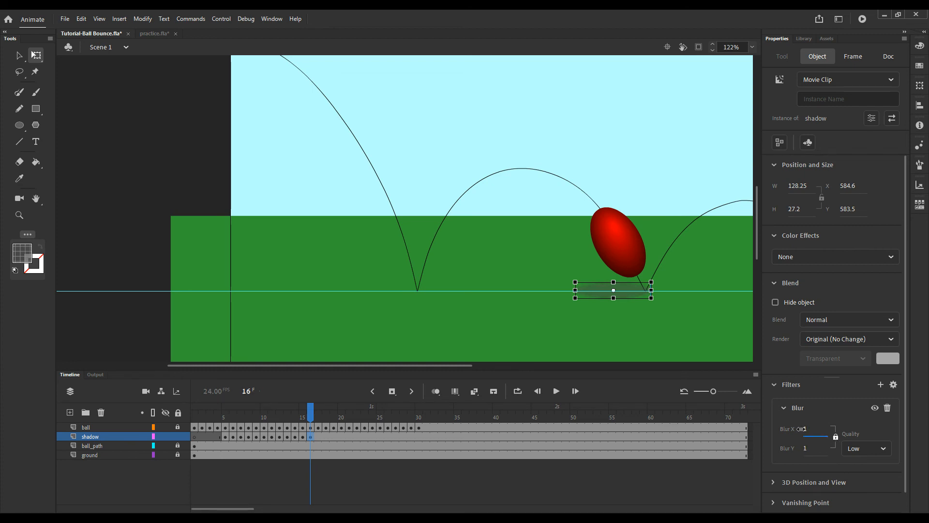
pyautogui.moveTo(805, 429); pyautogui.dragTo(781, 434)
# Step: Keyframe the shadow at frame 17 under the squashed ball at about X 624, Y 578, about 161 wide, with blur 2
pyautogui.press('.')
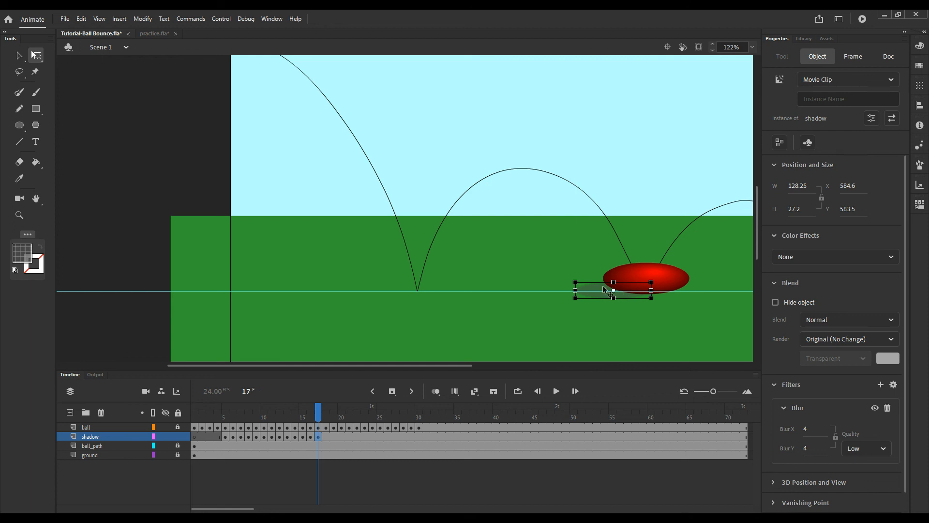
pyautogui.moveTo(597, 289)
pyautogui.mouseDown()
pyautogui.moveTo(666, 288)
pyautogui.moveTo(599, 287)
pyautogui.mouseUp()
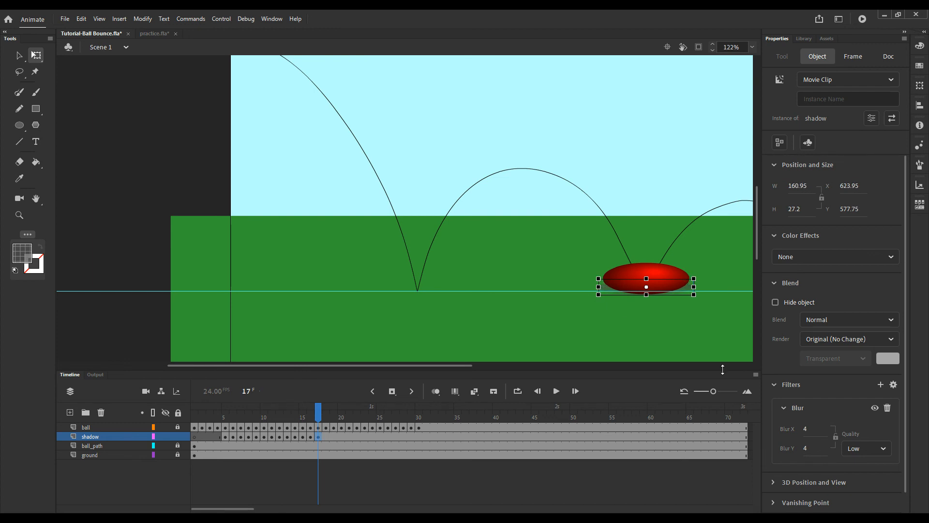
pyautogui.moveTo(806, 432); pyautogui.dragTo(803, 430)
pyautogui.press('.')
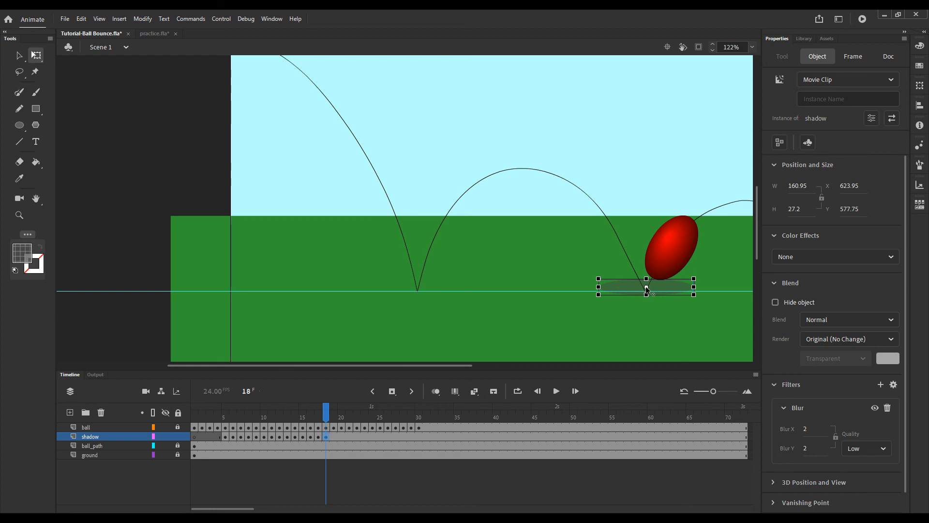
pyautogui.press(',')
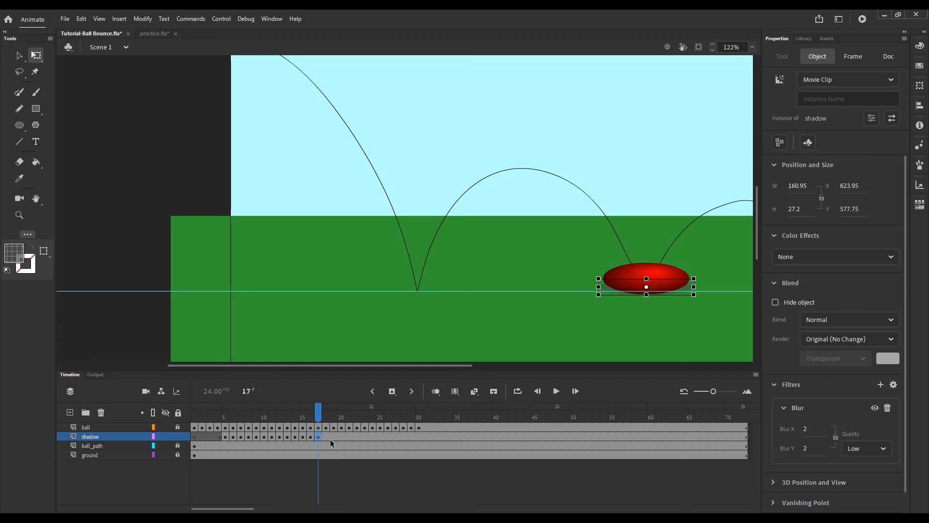
pyautogui.press('.')
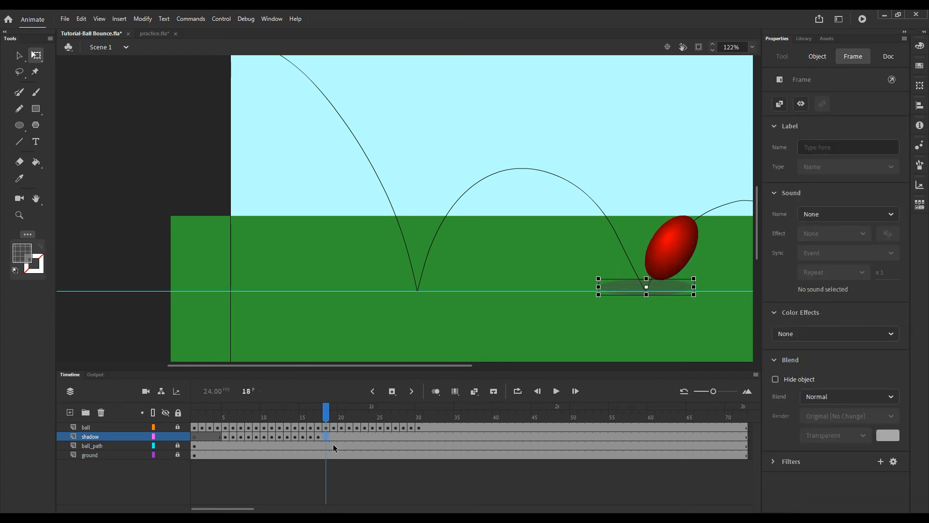
# Step: Copy the frame 16 shadow keyframe to frame 18 and fit the shadow under the ball at about X 692, about 113.5 wide
pyautogui.click(309, 436)
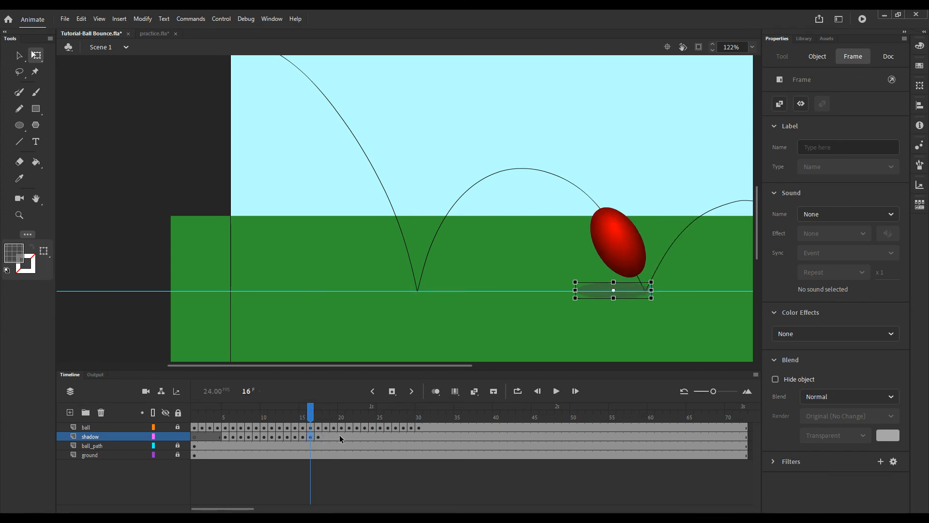
pyautogui.click(326, 436)
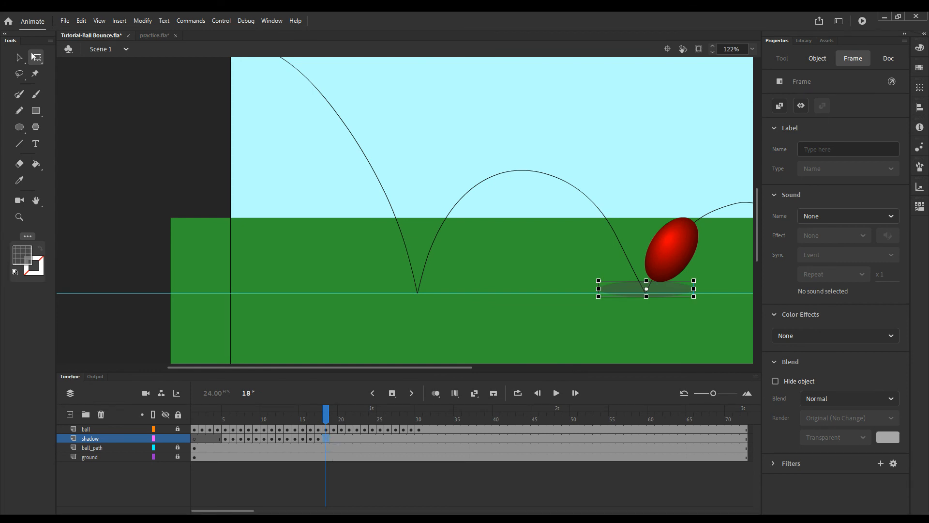
pyautogui.hotkey('ctrl', 'alt', 'v')
pyautogui.moveTo(628, 290); pyautogui.dragTo(705, 289)
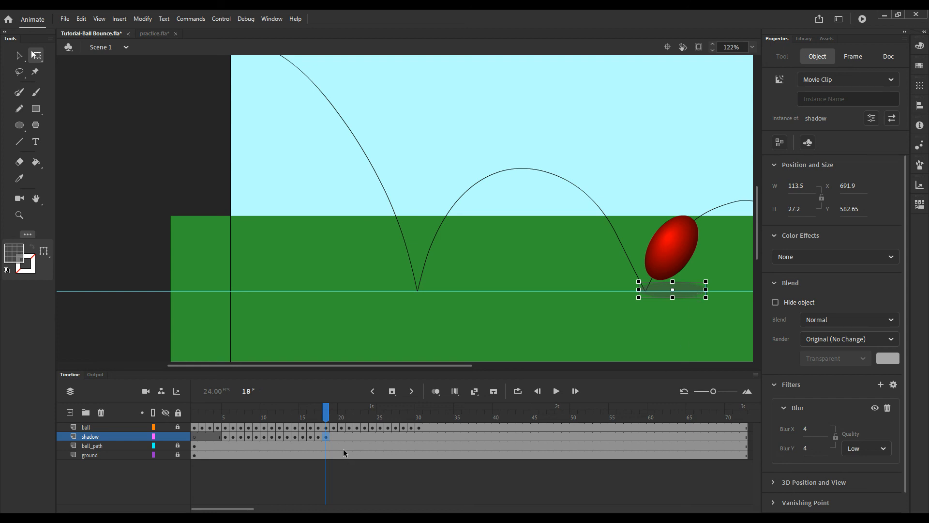
# Step: Turn on looped playback and set the loop range to frames 1 through 18
pyautogui.moveTo(581, 315); pyautogui.dragTo(229, 315)
pyautogui.click(334, 436)
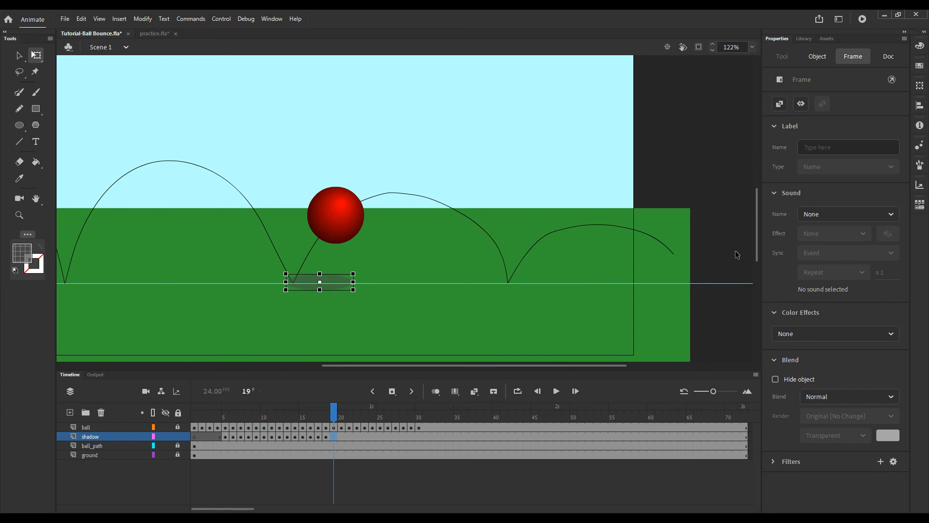
pyautogui.moveTo(334, 410); pyautogui.dragTo(295, 420)
pyautogui.click(519, 392)
pyautogui.moveTo(423, 406); pyautogui.dragTo(327, 406)
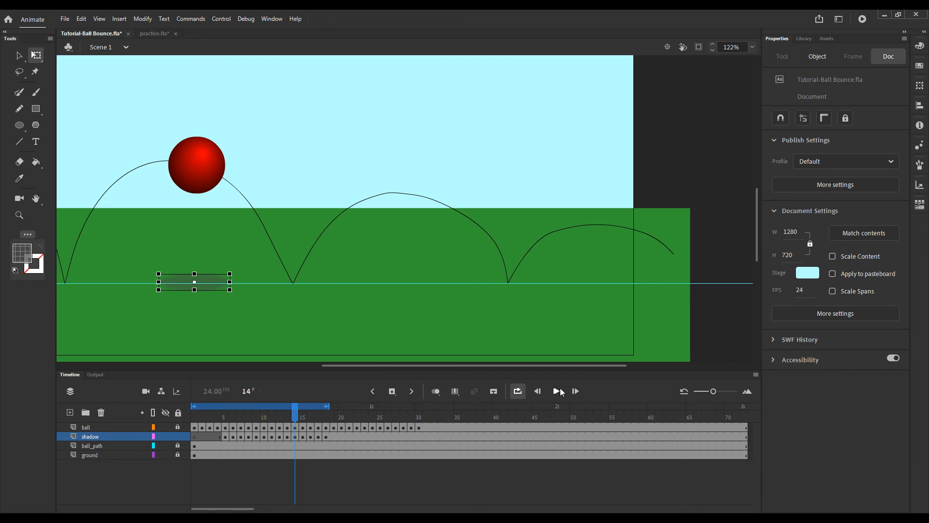
# Step: Play the looped animation and test the movie to check how the shadow follows the ball, closing the preview when done
pyautogui.click(555, 393)
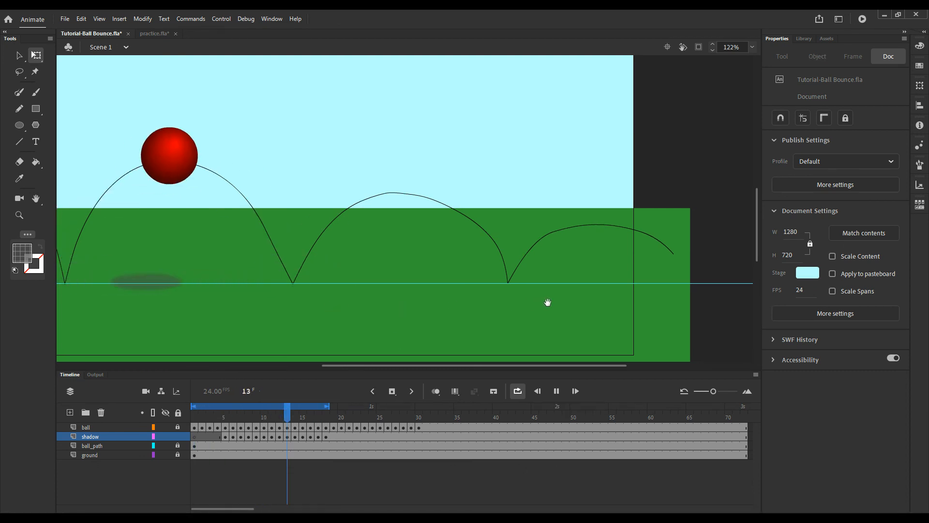
pyautogui.click(557, 391)
pyautogui.moveTo(314, 319); pyautogui.dragTo(542, 341)
pyautogui.click(556, 392)
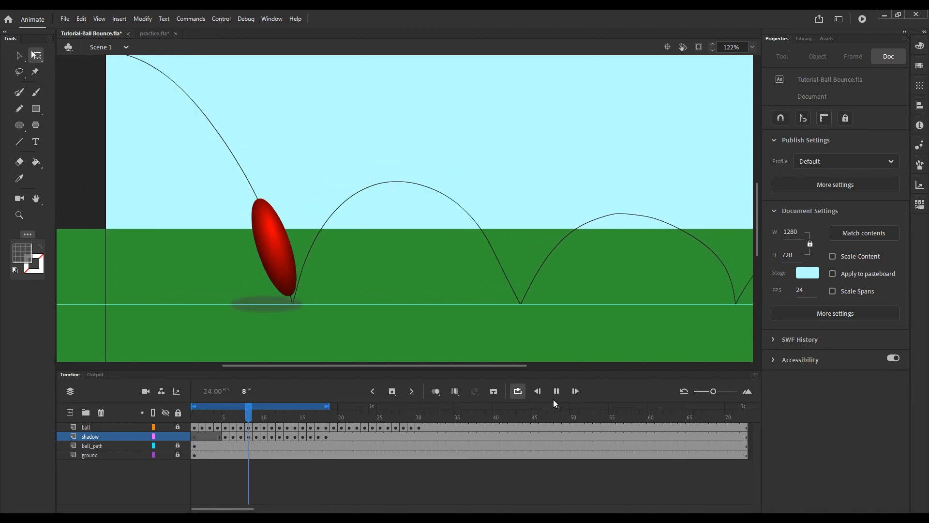
pyautogui.hotkey('ctrl', 'Return')
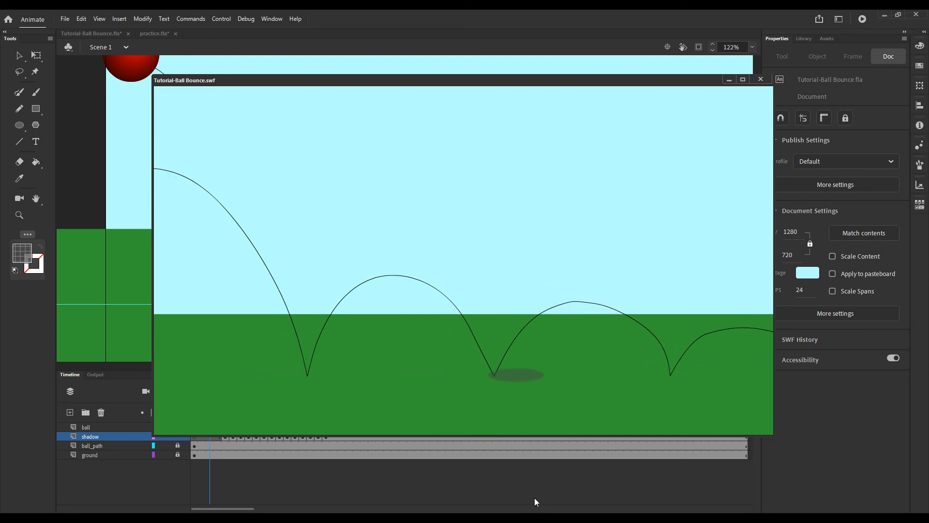
pyautogui.click(760, 79)
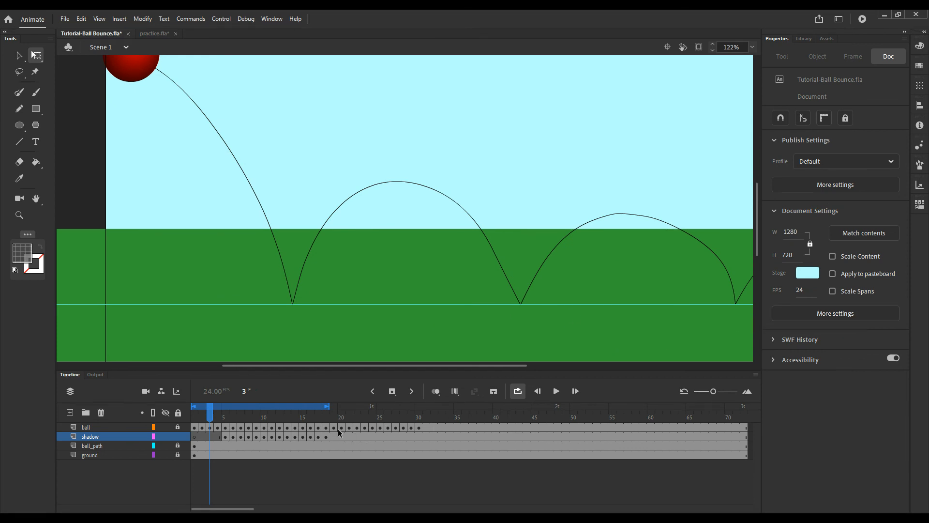
# Step: Go to frame 20 with the ball's remaining bounces in view to continue placing the shadow
pyautogui.moveTo(209, 410); pyautogui.dragTo(342, 416)
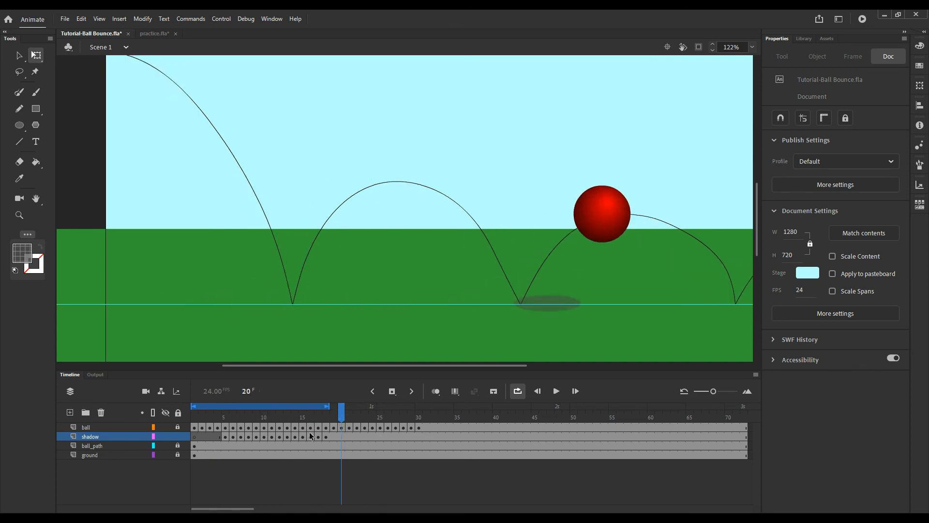
pyautogui.moveTo(242, 510); pyautogui.dragTo(257, 509)
pyautogui.moveTo(544, 326); pyautogui.dragTo(286, 331)
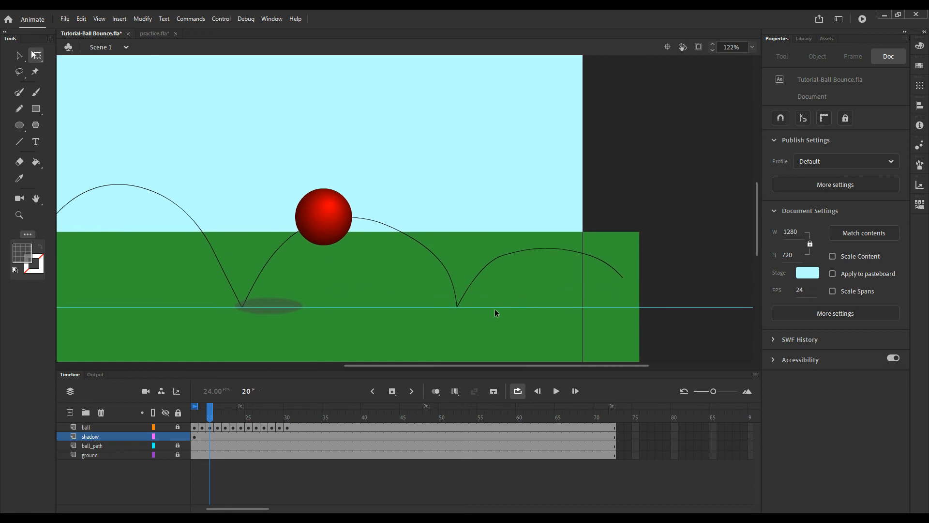